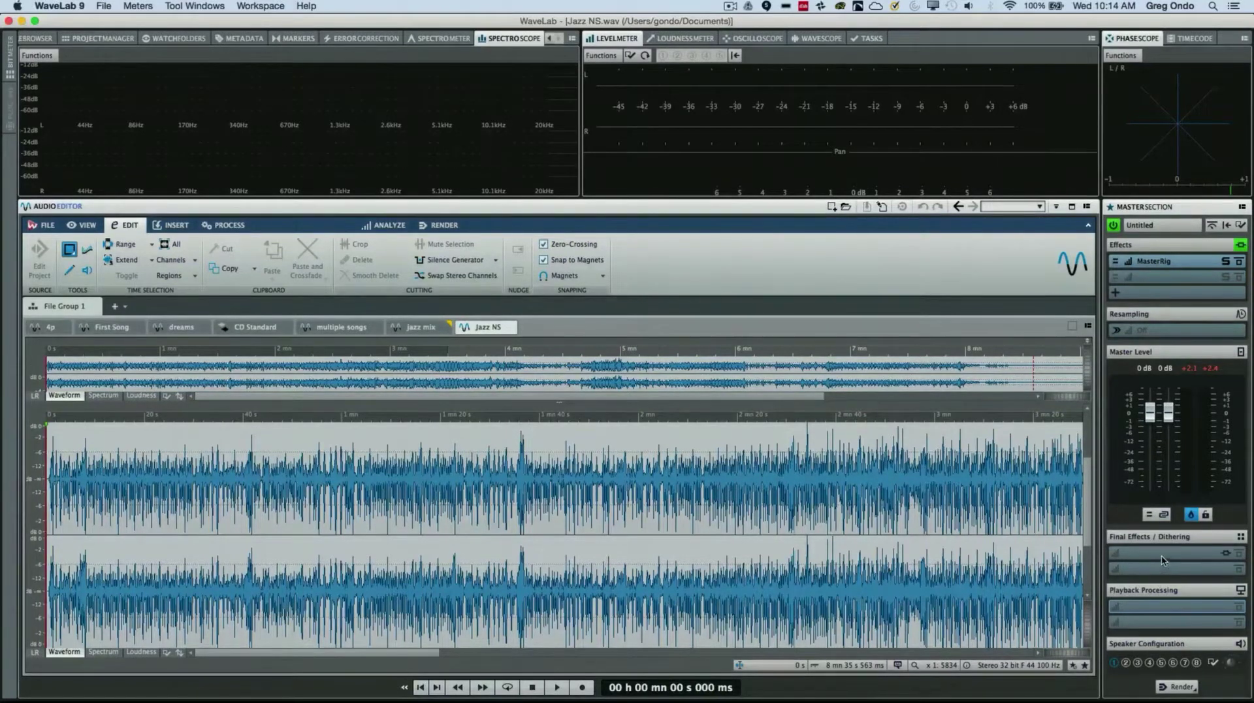
Insert Steinberg's Encoder Checker into the Playback Processing slot
left_click(1165, 606)
mouse_move(1178, 600)
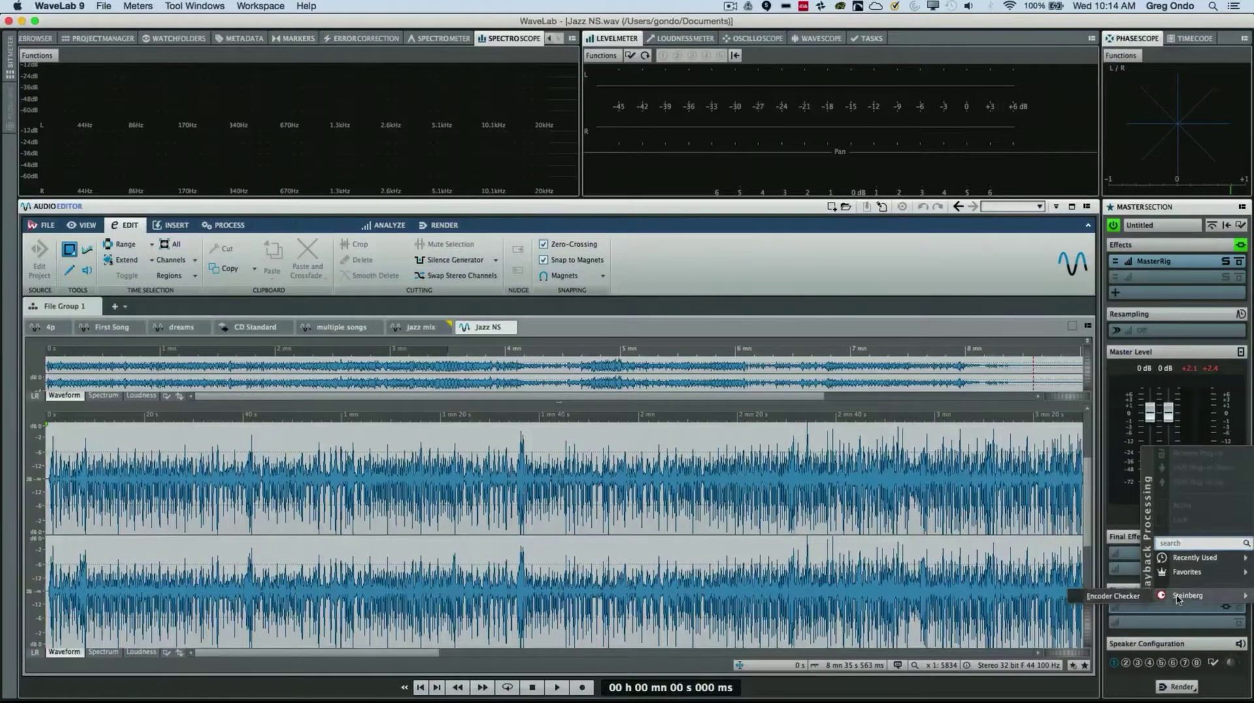
left_click(1113, 595)
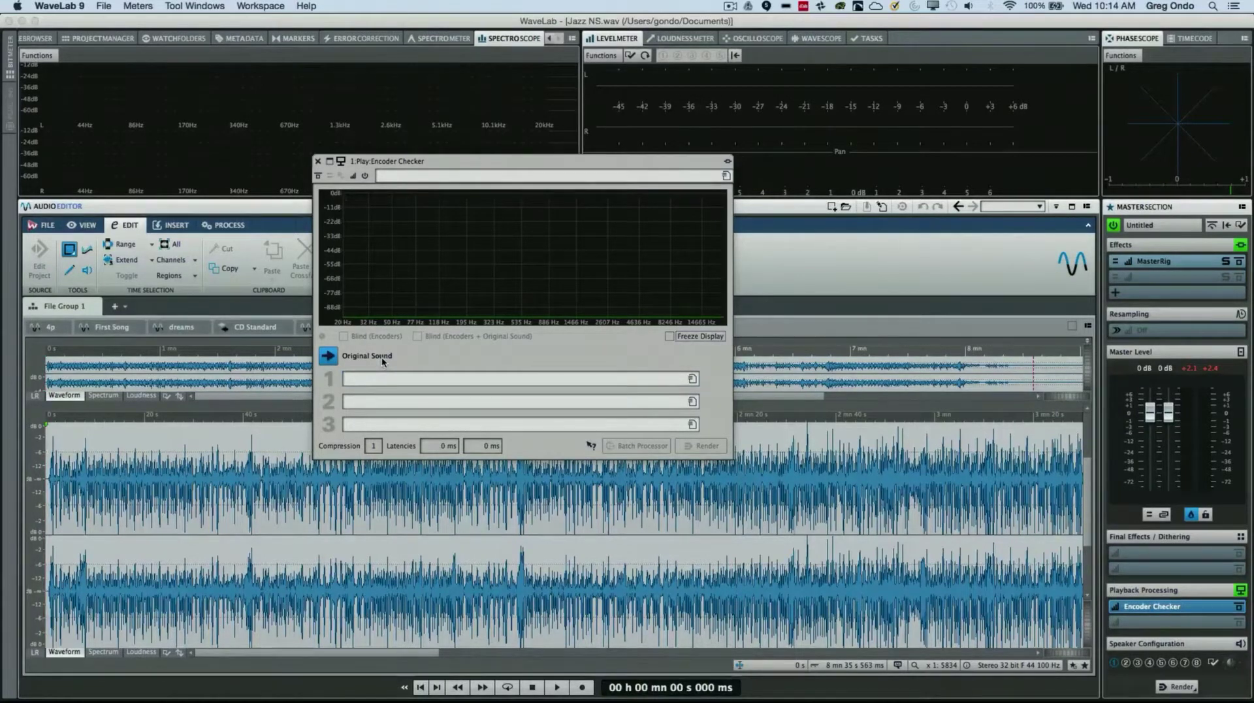
Load the Encoded > Aac > iTunes standard (AAC) factory preset as encoder 1
left_click(394, 376)
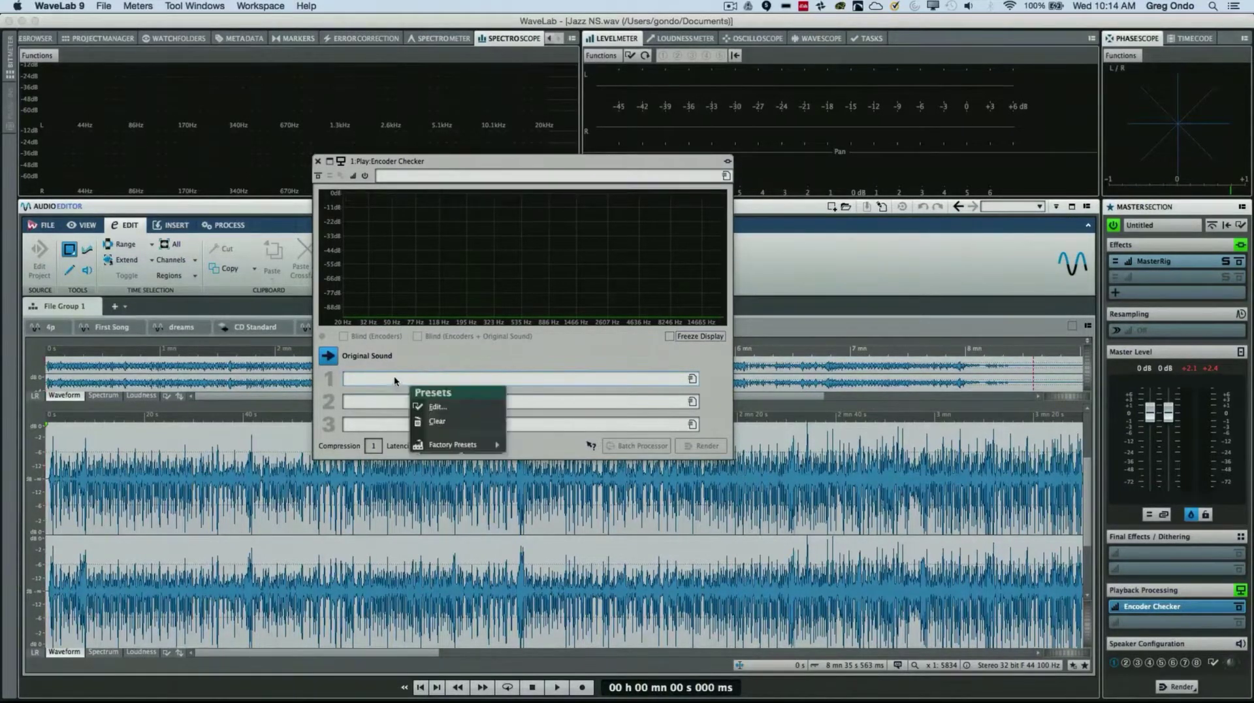
mouse_move(448, 443)
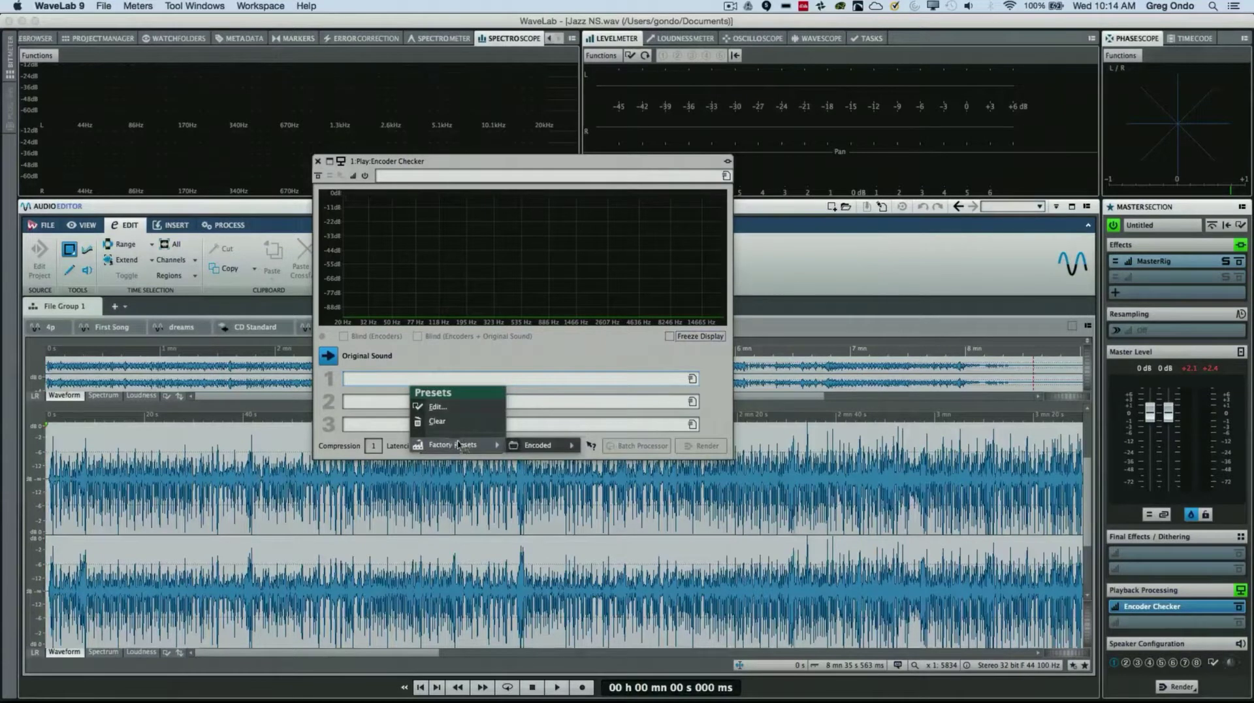
mouse_move(566, 447)
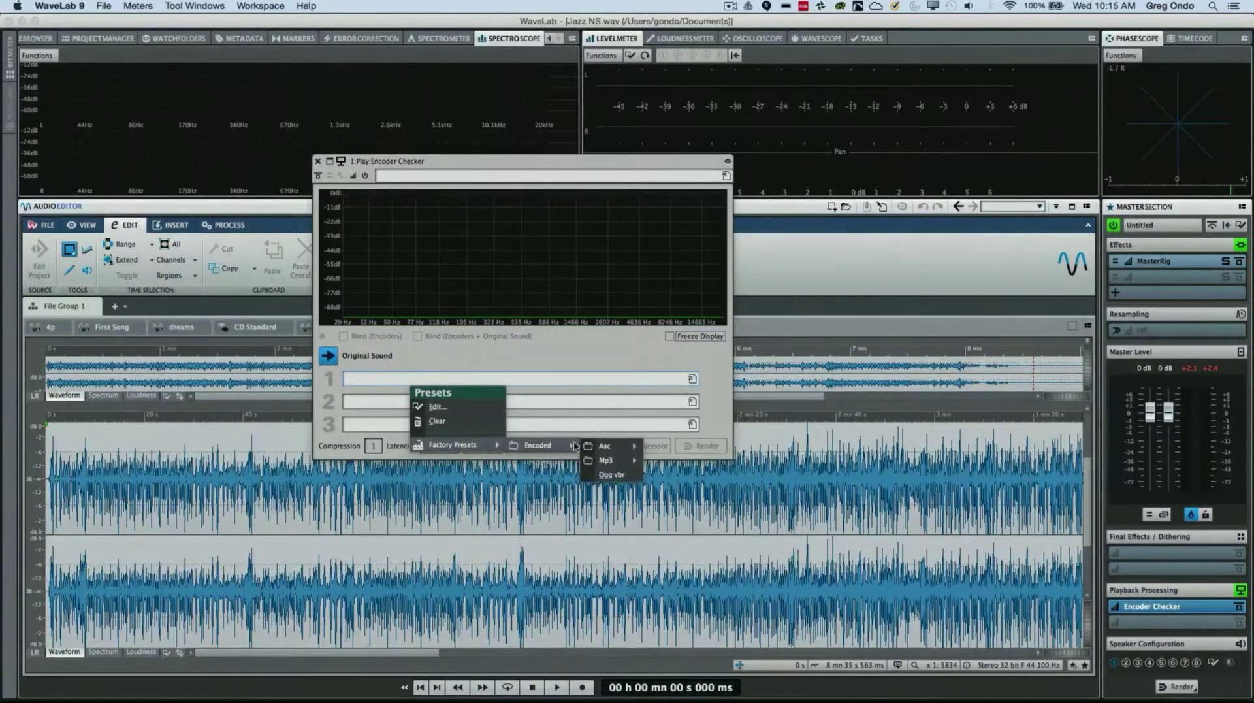
mouse_move(606, 447)
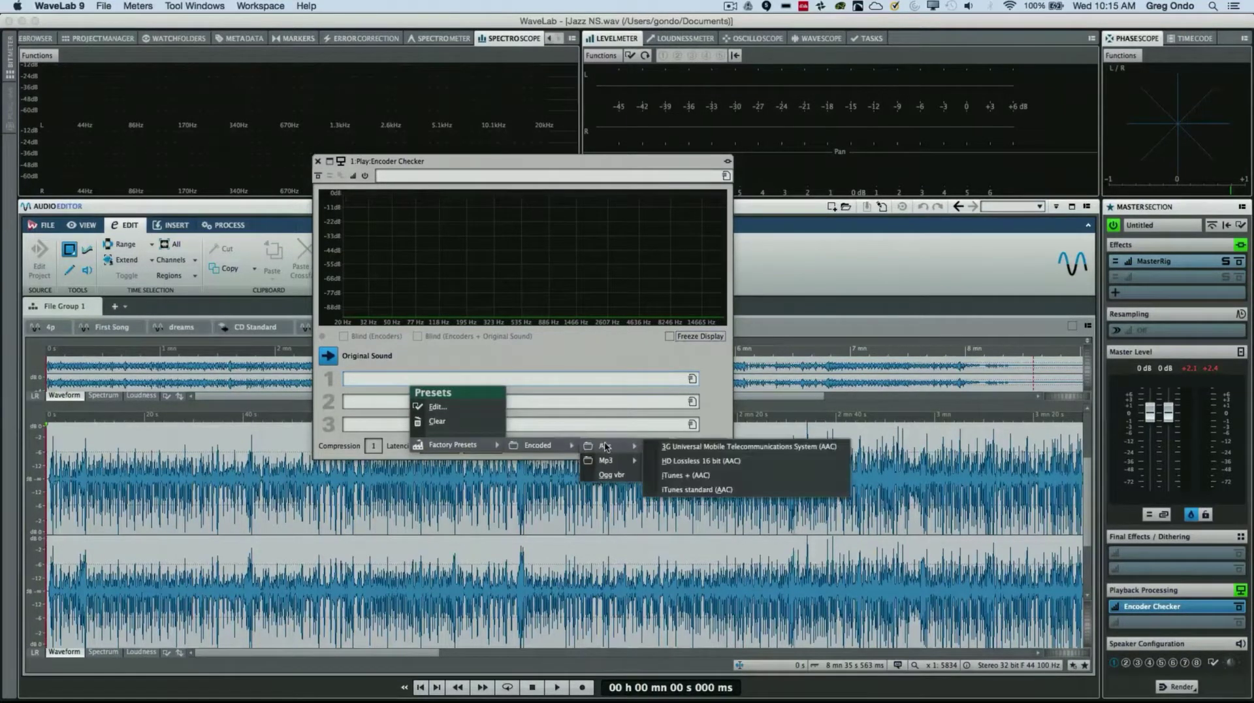
left_click(750, 489)
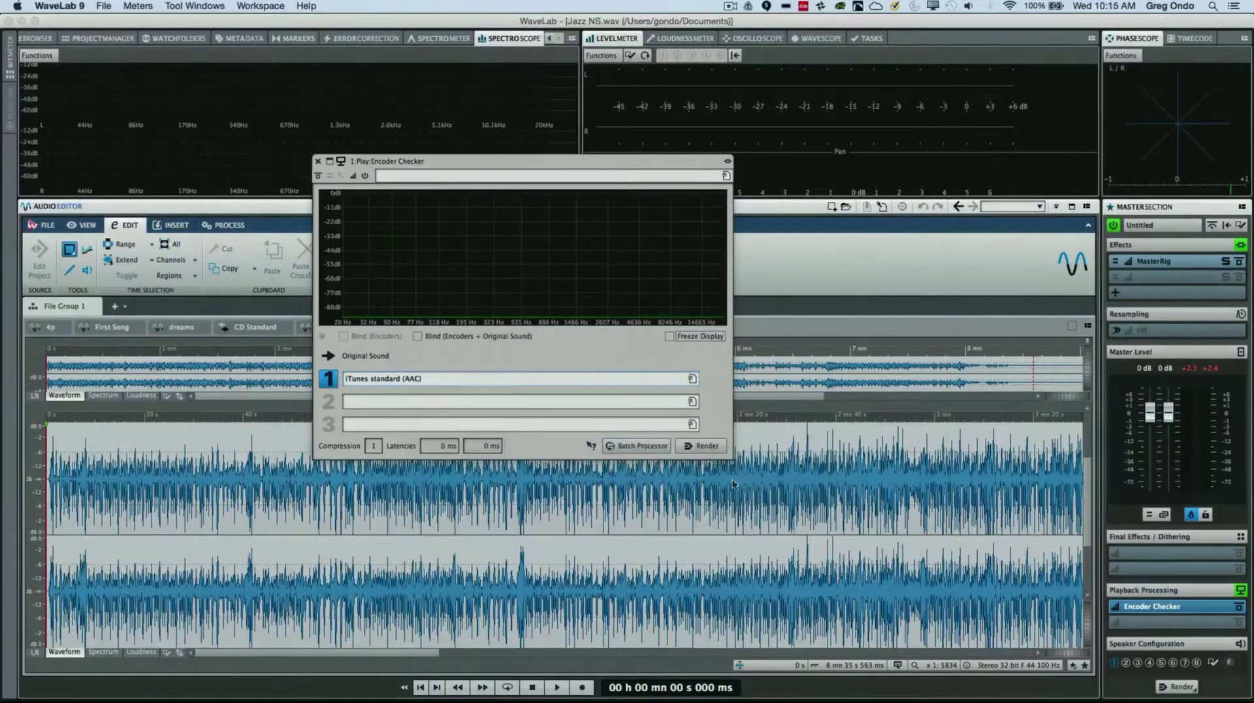
Set encoder slot 2 to the Encoded > Mp3 > Mp3 FH vbr hq factory preset
left_click(426, 399)
mouse_move(505, 469)
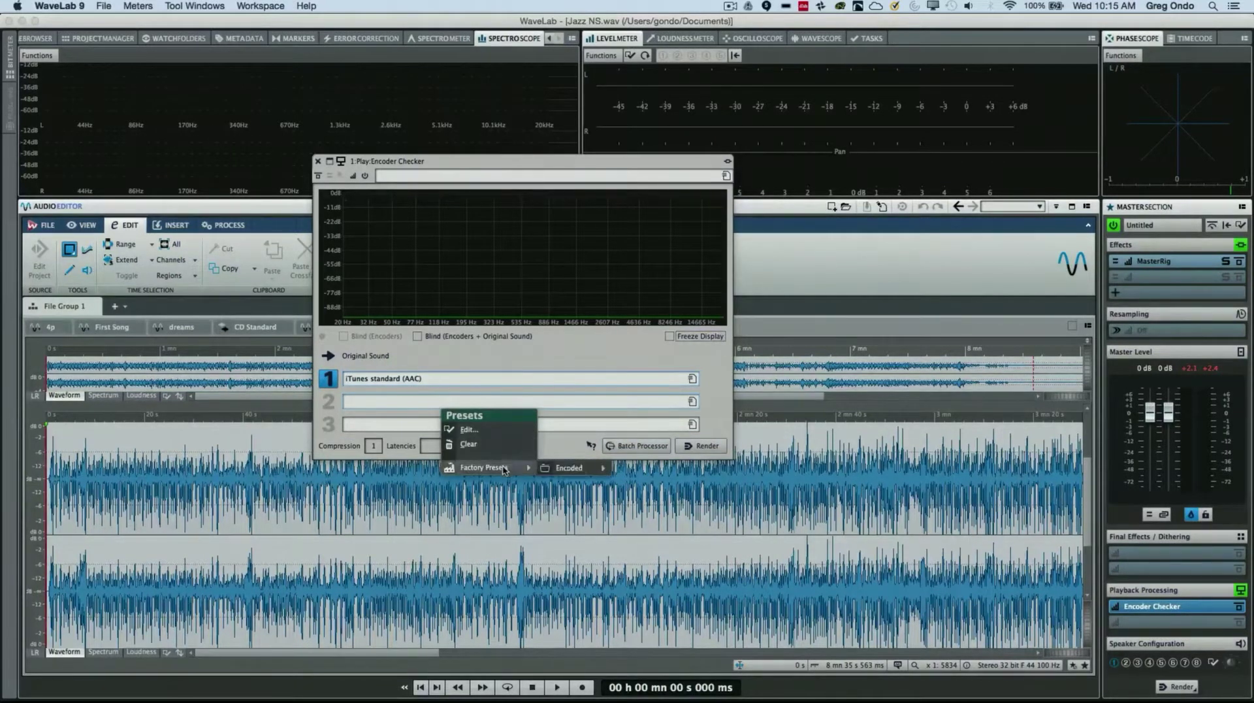
mouse_move(642, 482)
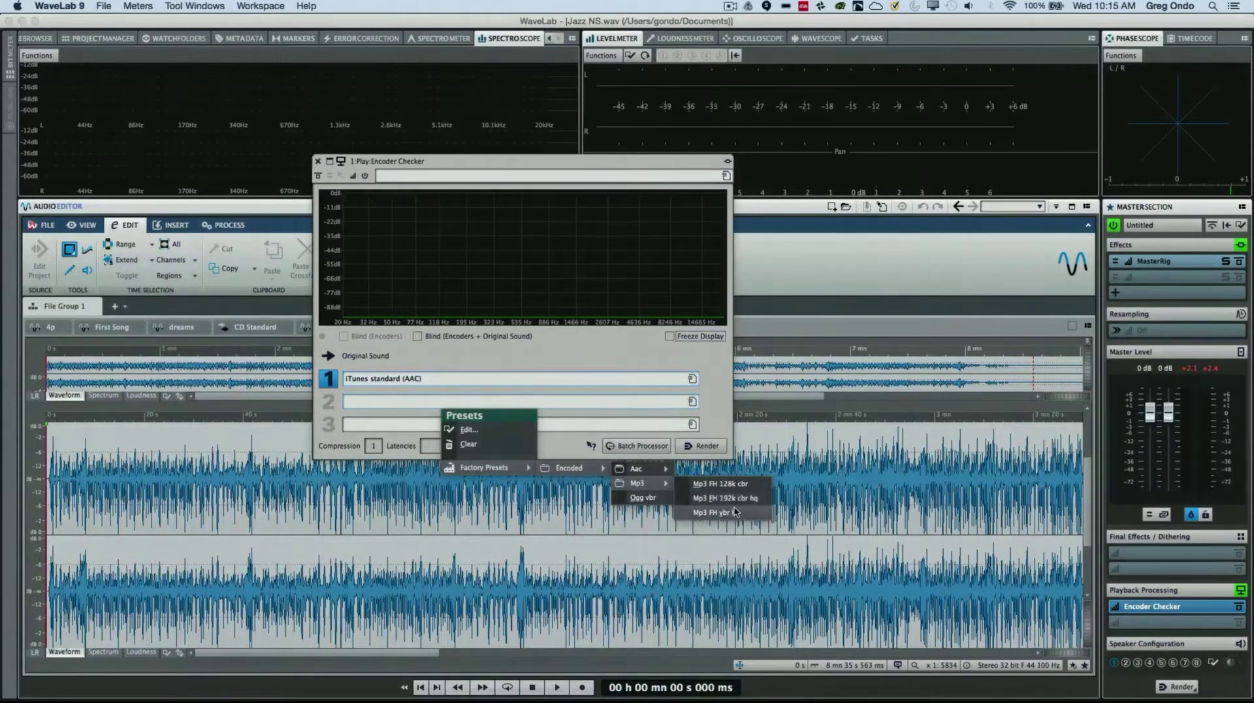
left_click(734, 512)
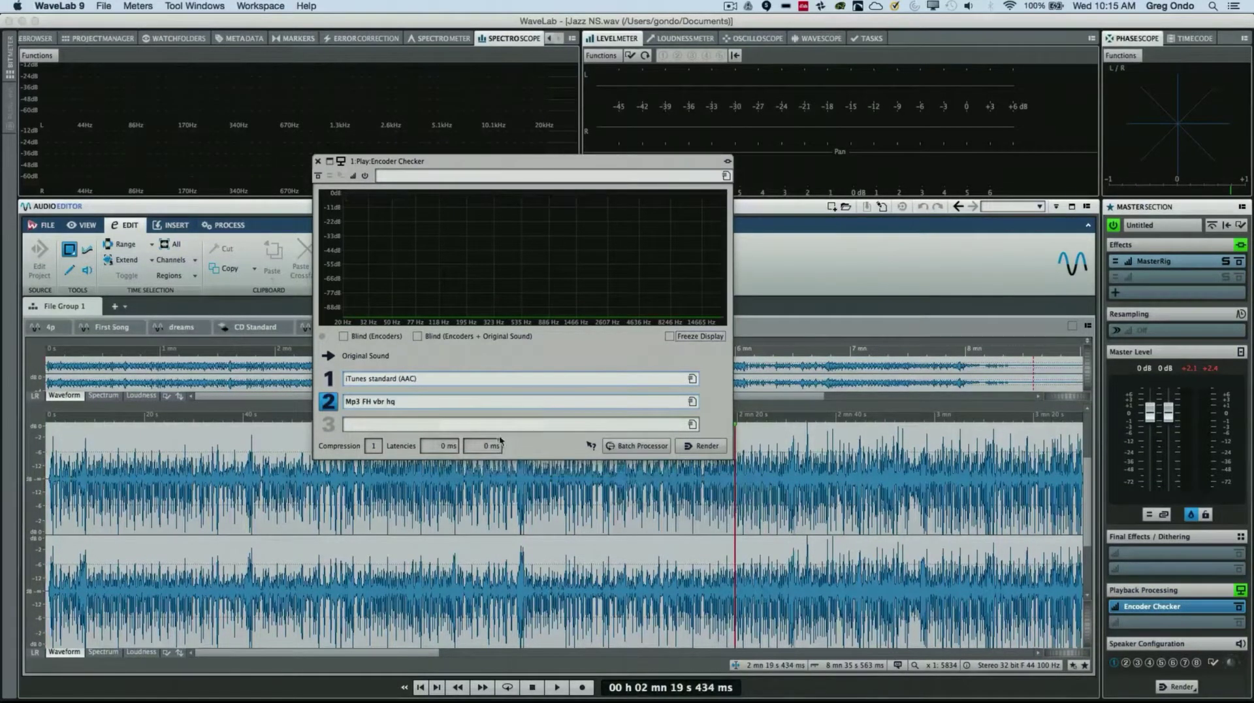
right_click(411, 434)
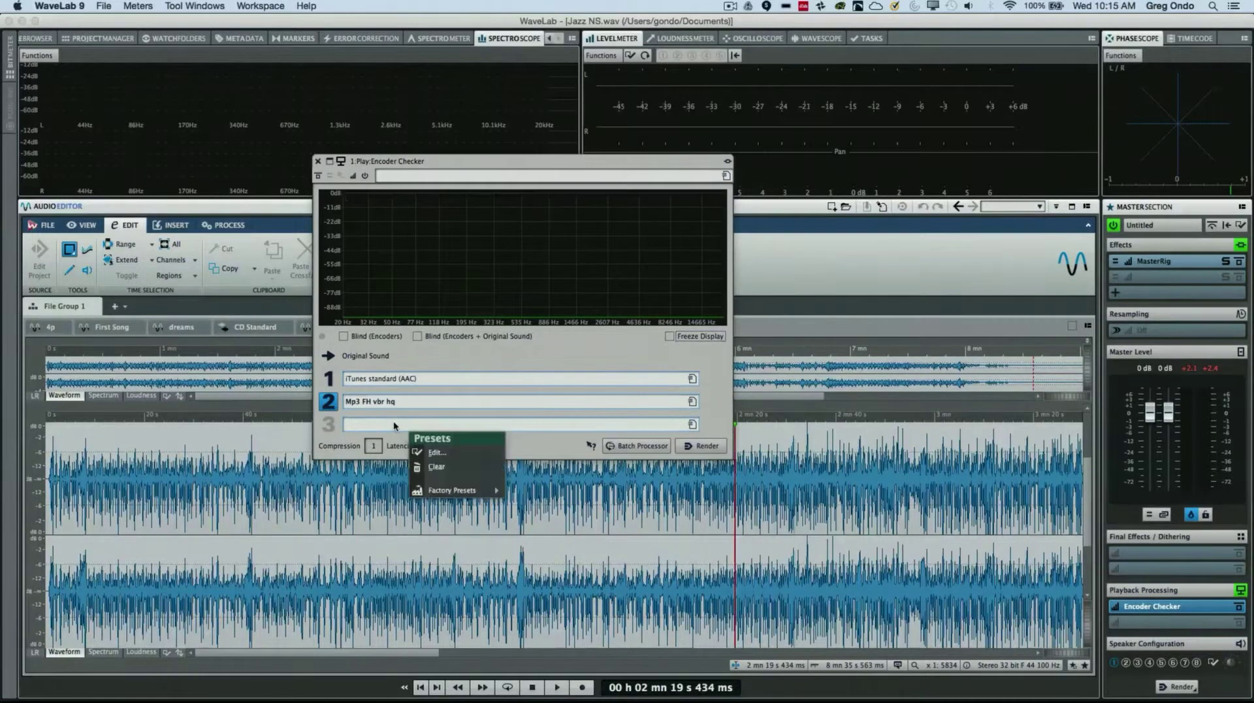
Give encoder 3 a custom MP3 format using the Lame encoder at CBR 320 kbps stereo
left_click(449, 457)
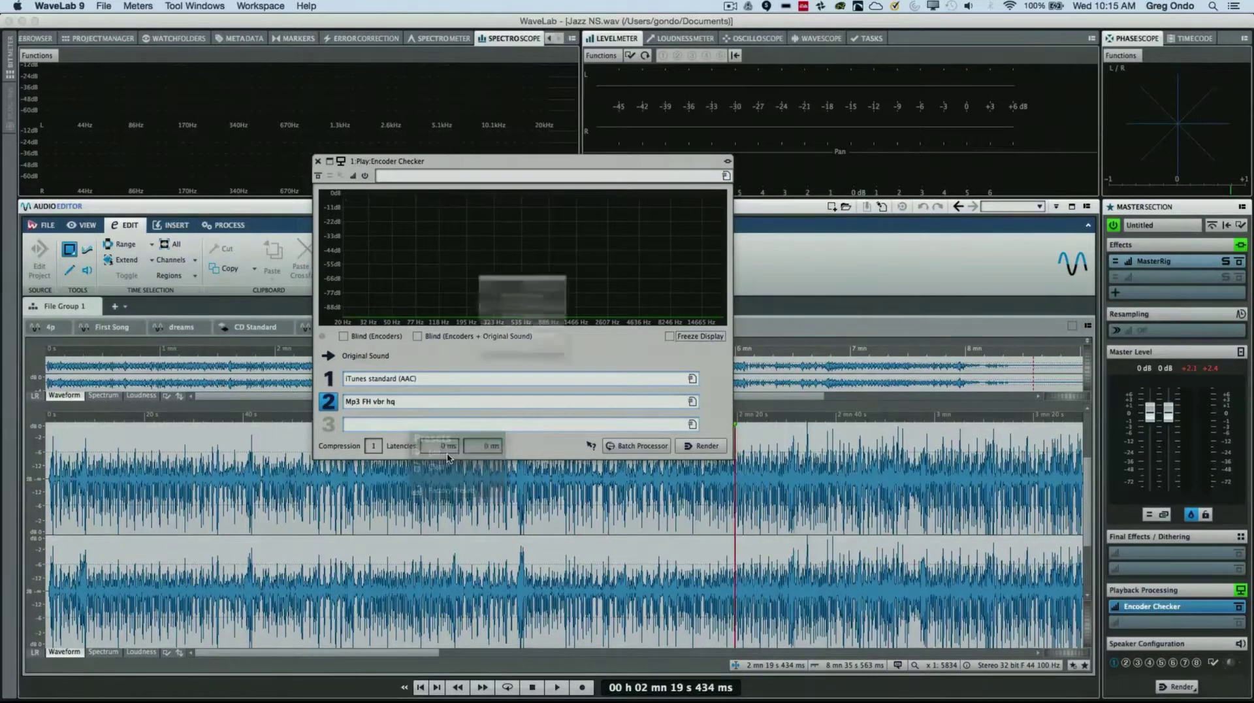
left_click(519, 243)
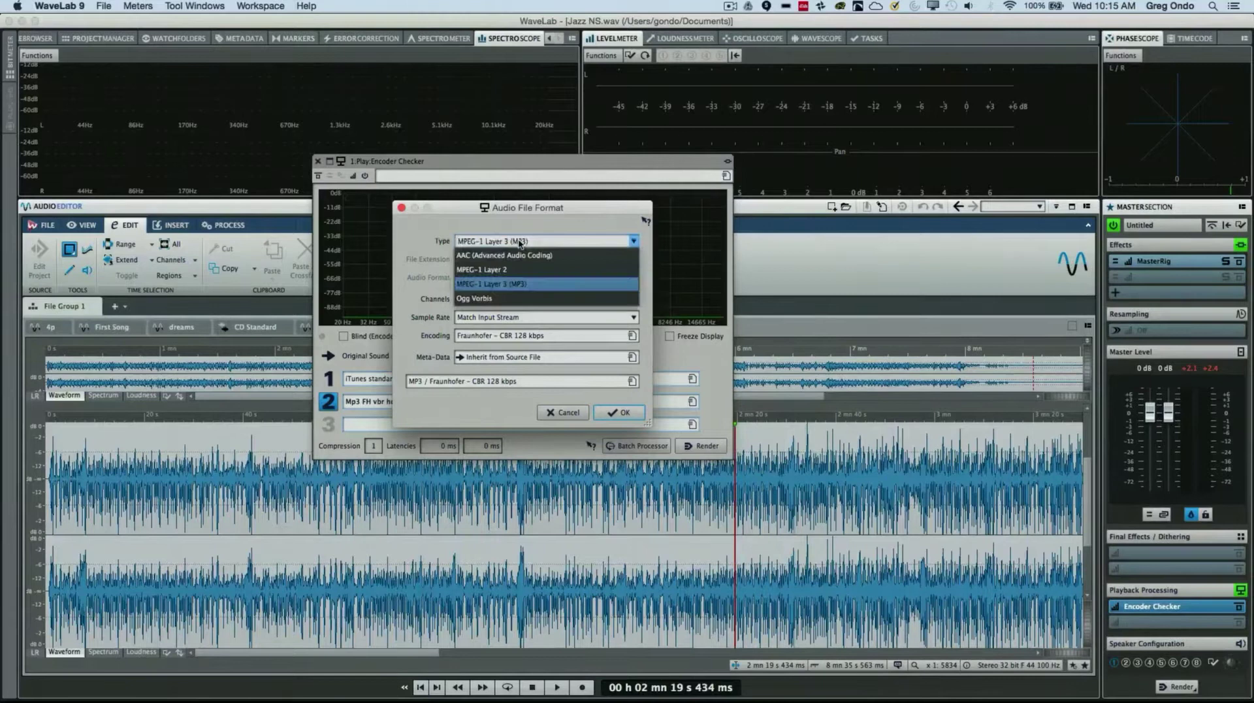
left_click(563, 218)
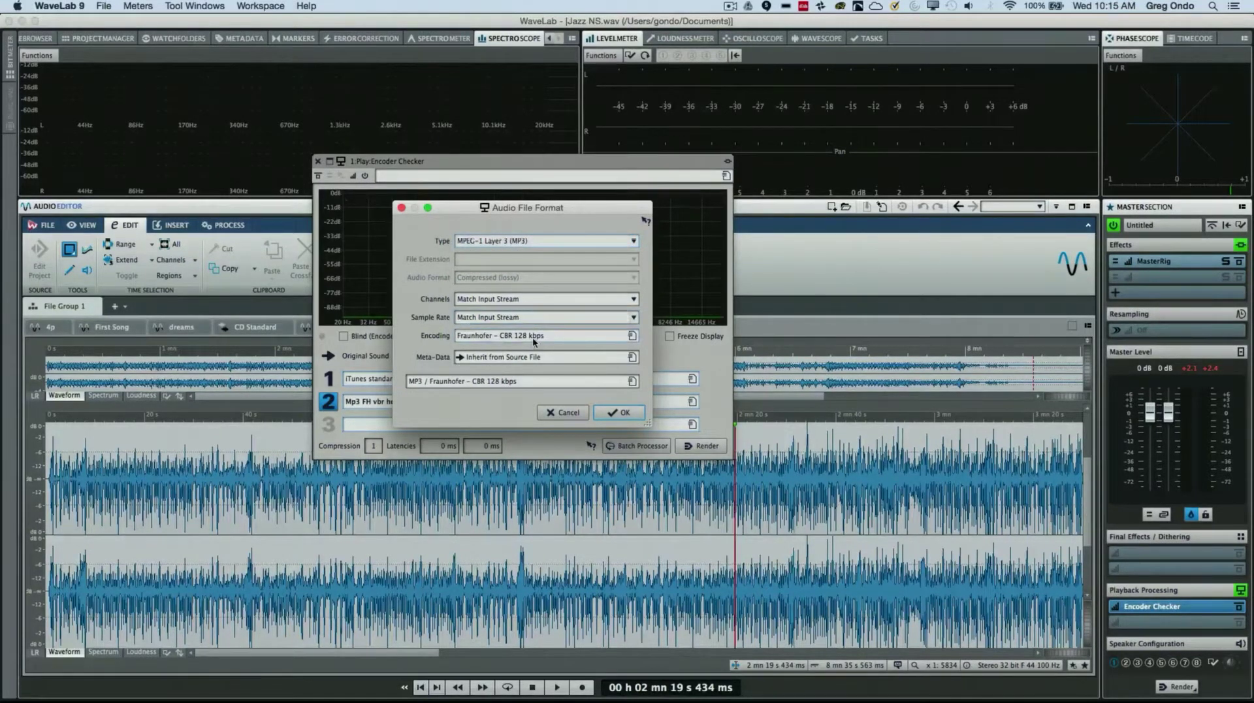
left_click(631, 335)
left_click(578, 364)
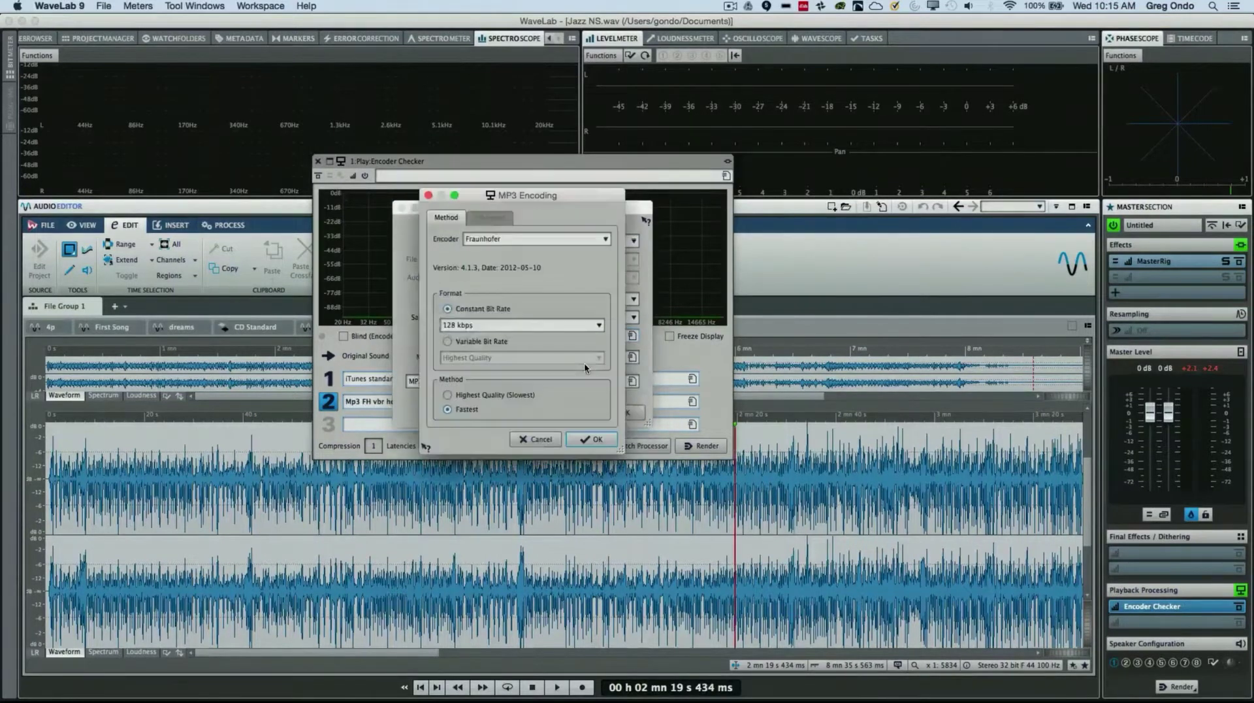
left_click(491, 239)
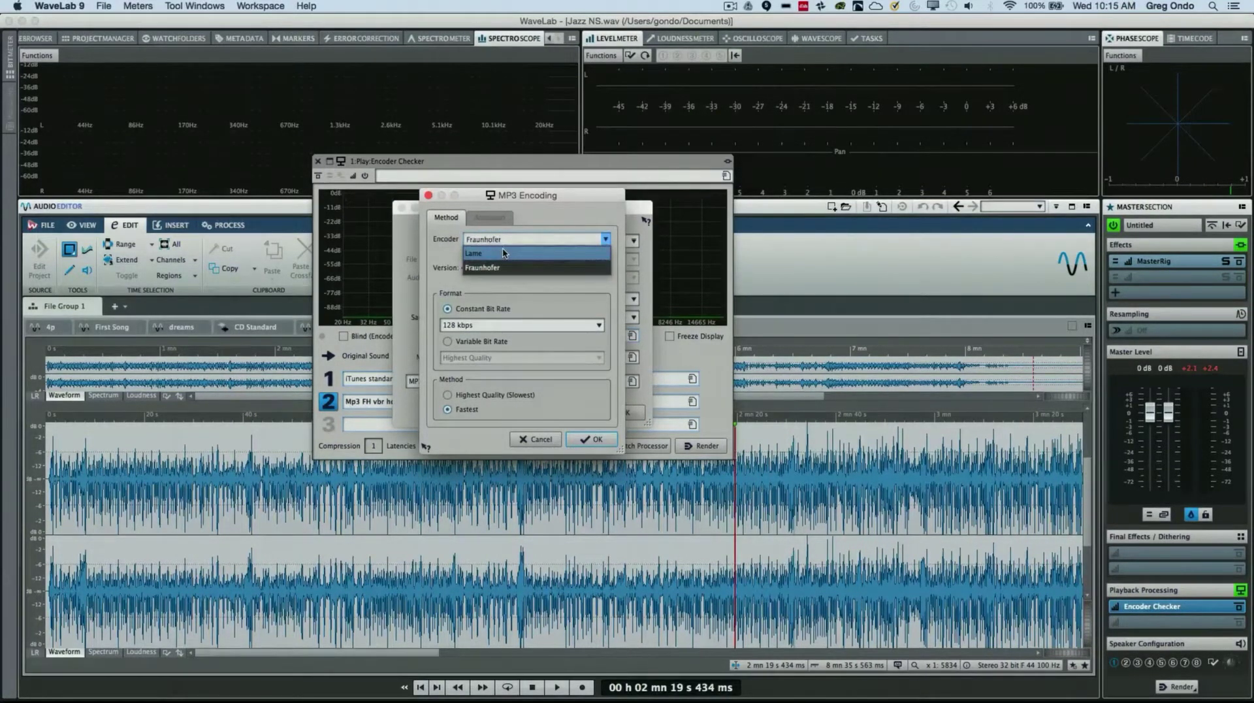
left_click(502, 254)
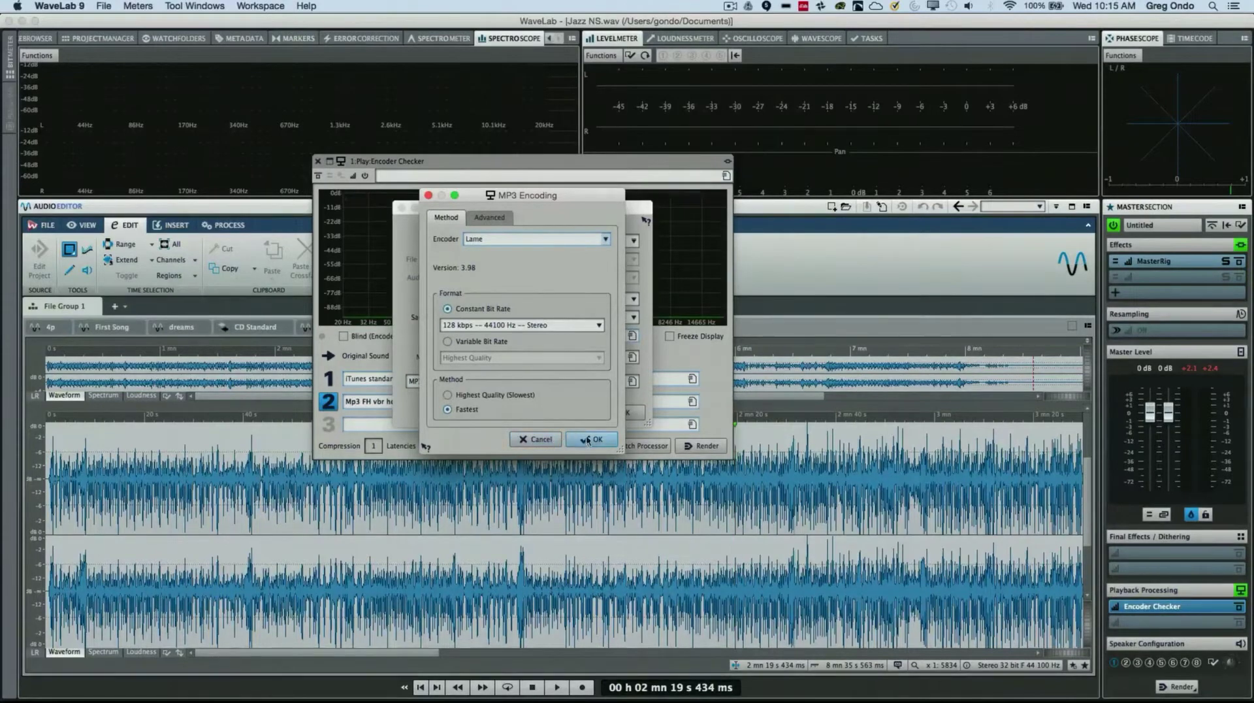
left_click(497, 325)
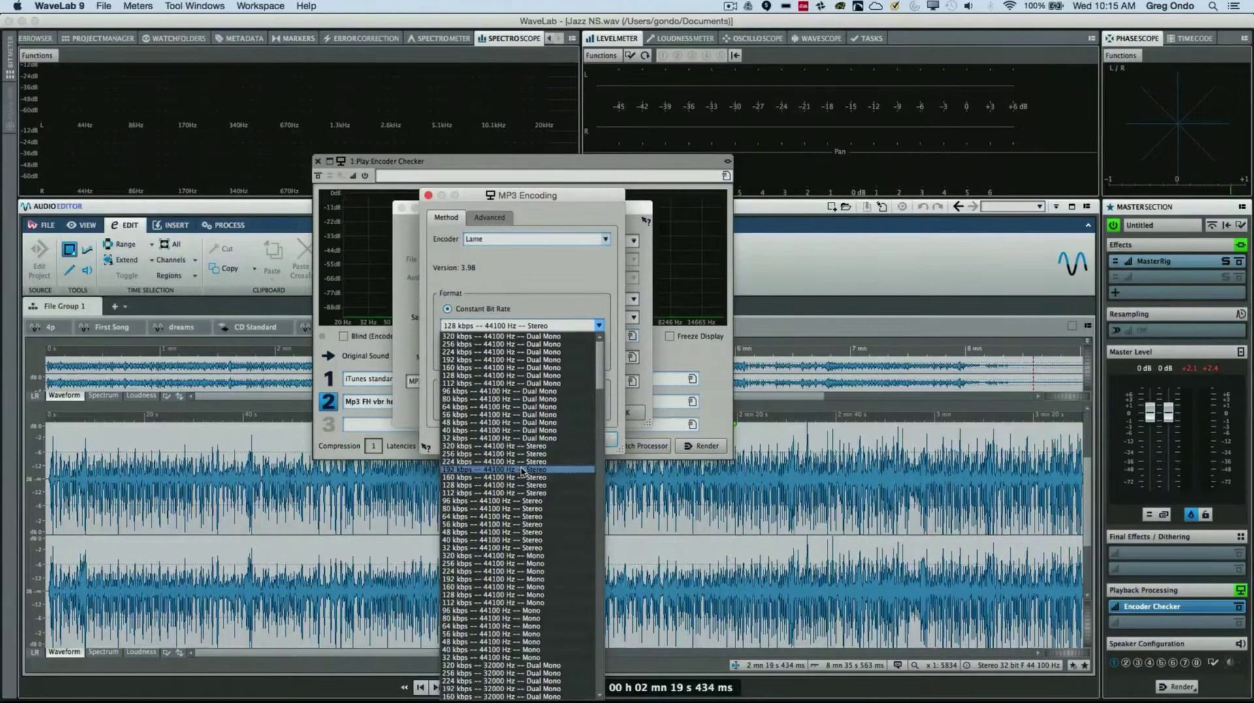
left_click(528, 446)
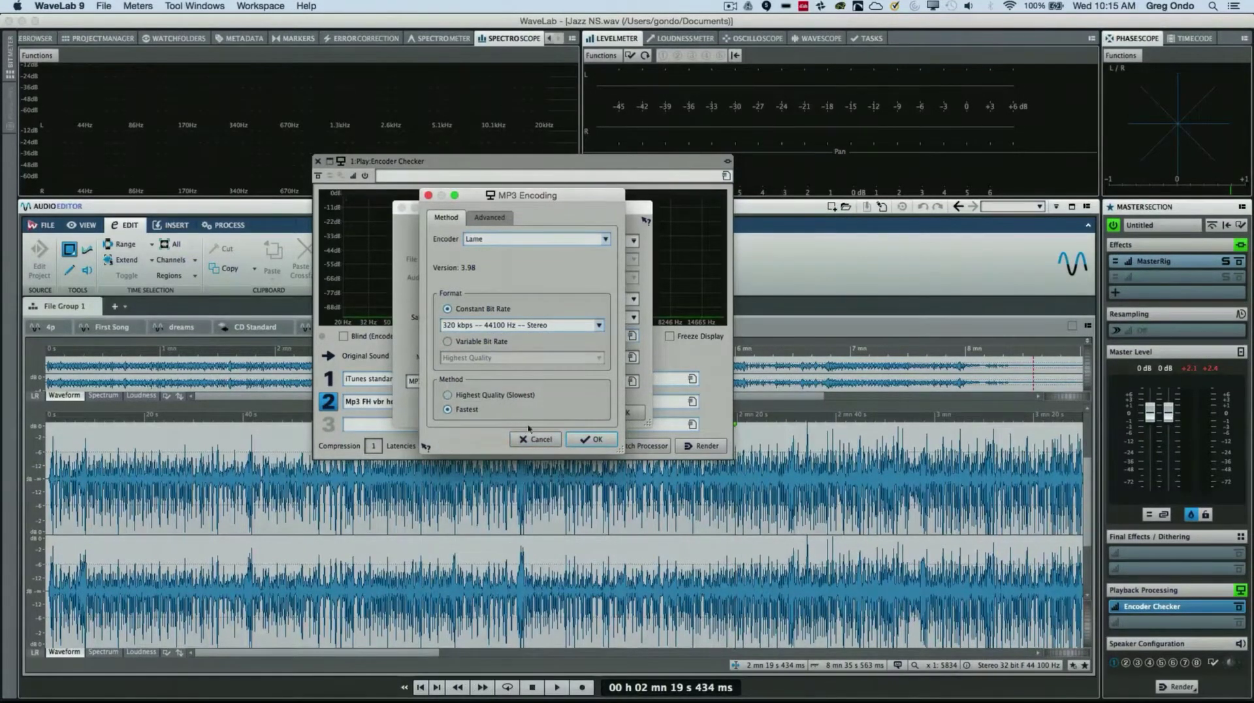
left_click(593, 438)
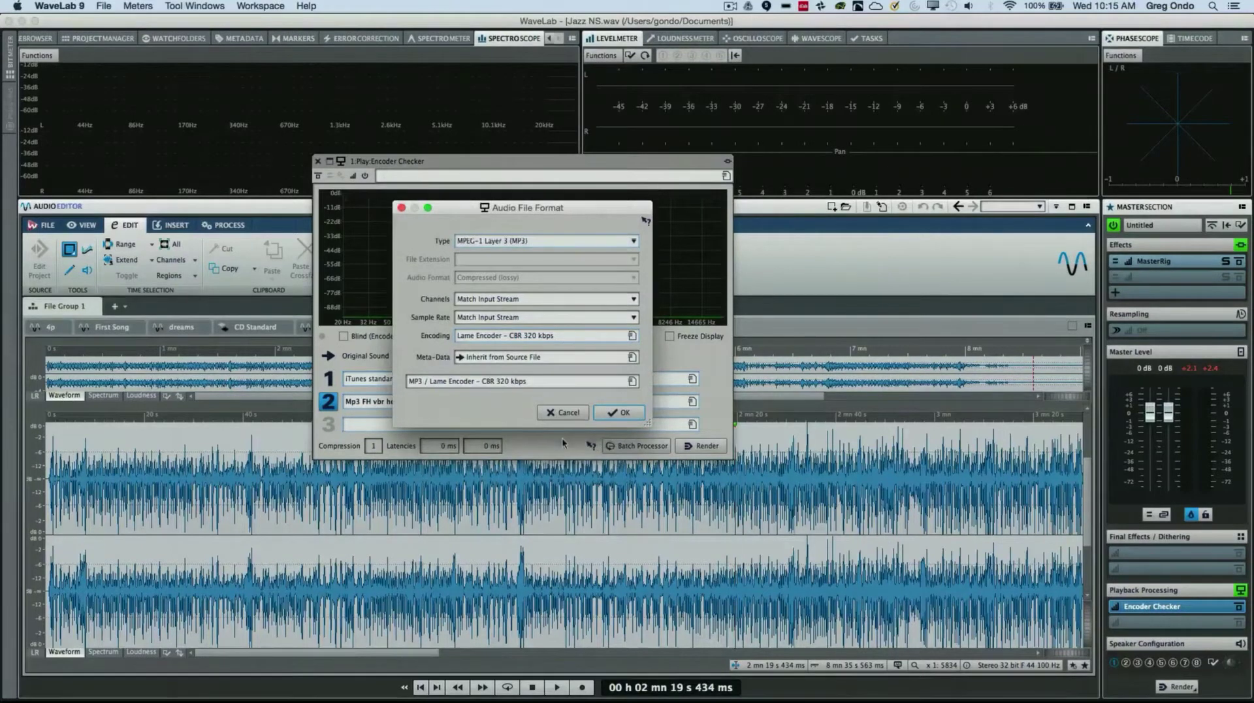
left_click(618, 412)
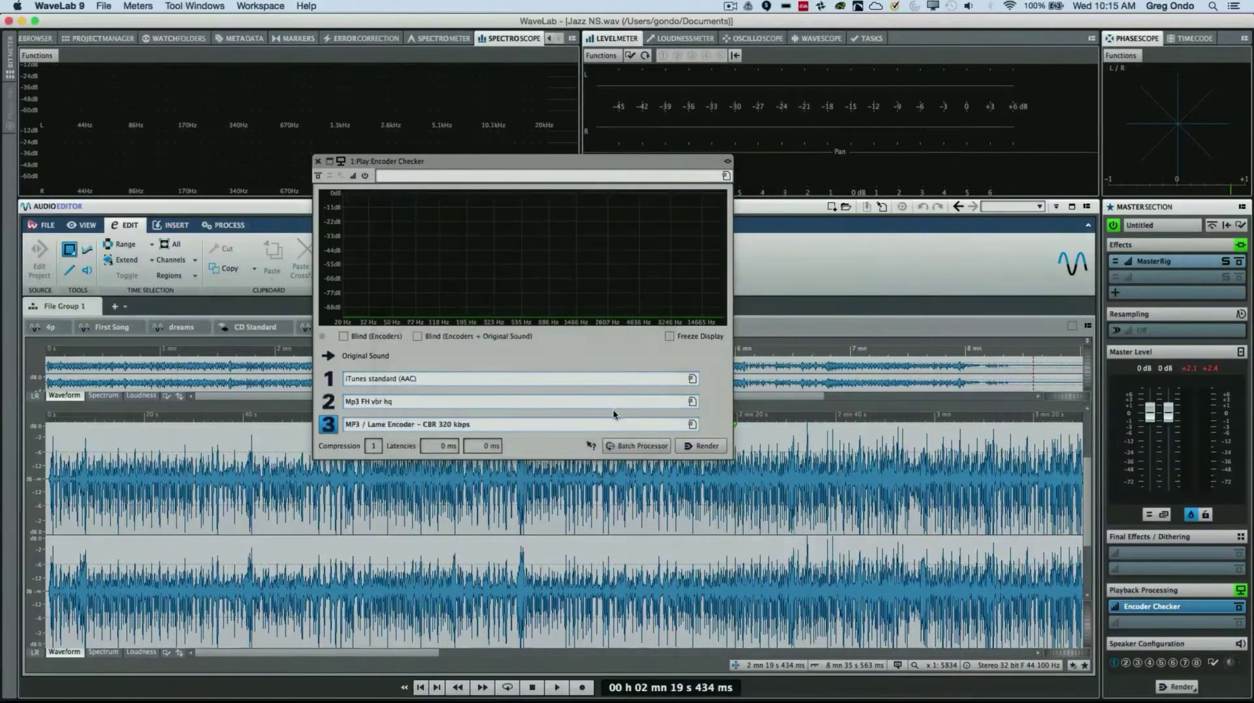
Play Jazz NS.wav from 26 s, auditioning the original, then encoders 1, 2 and 3
left_click(176, 464)
key("space")
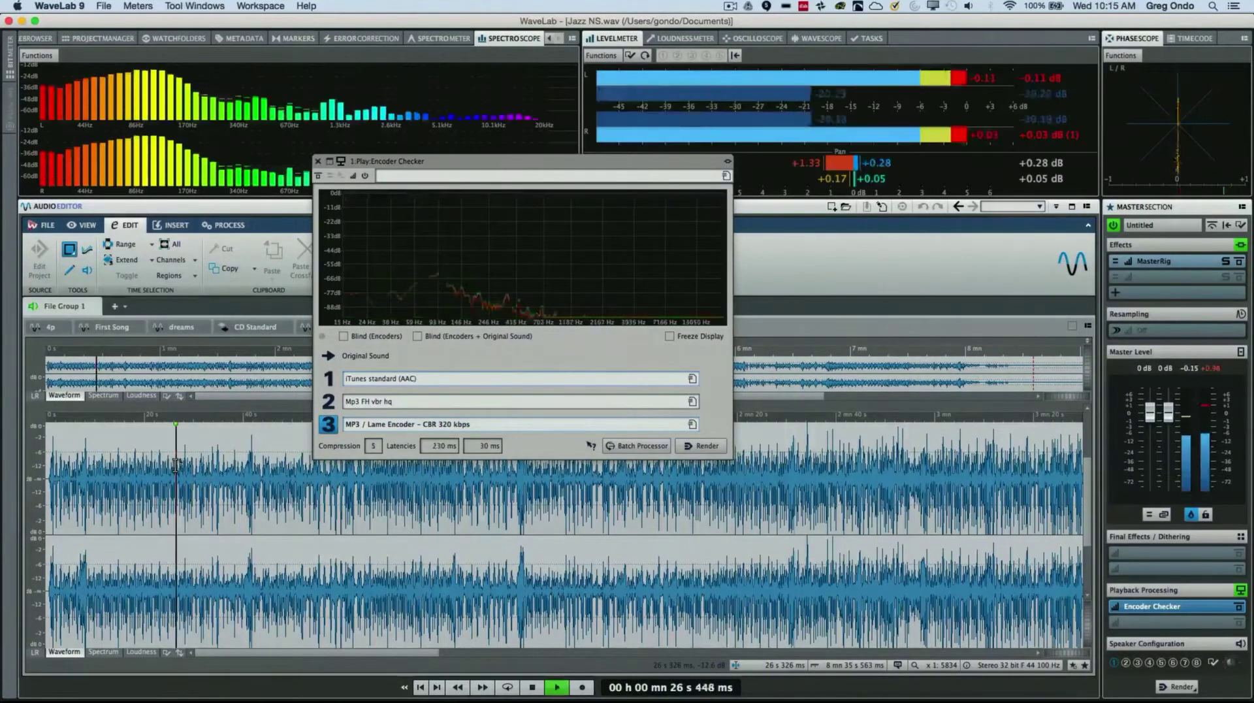
left_click(329, 356)
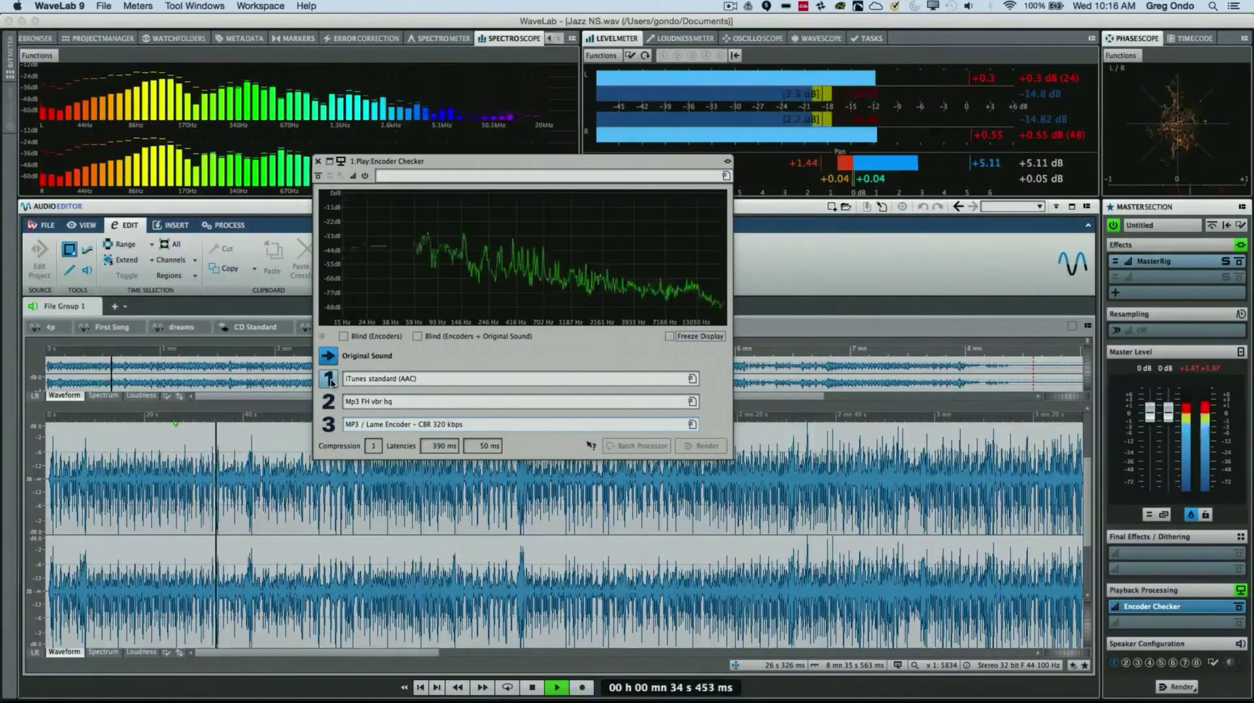
left_click(330, 379)
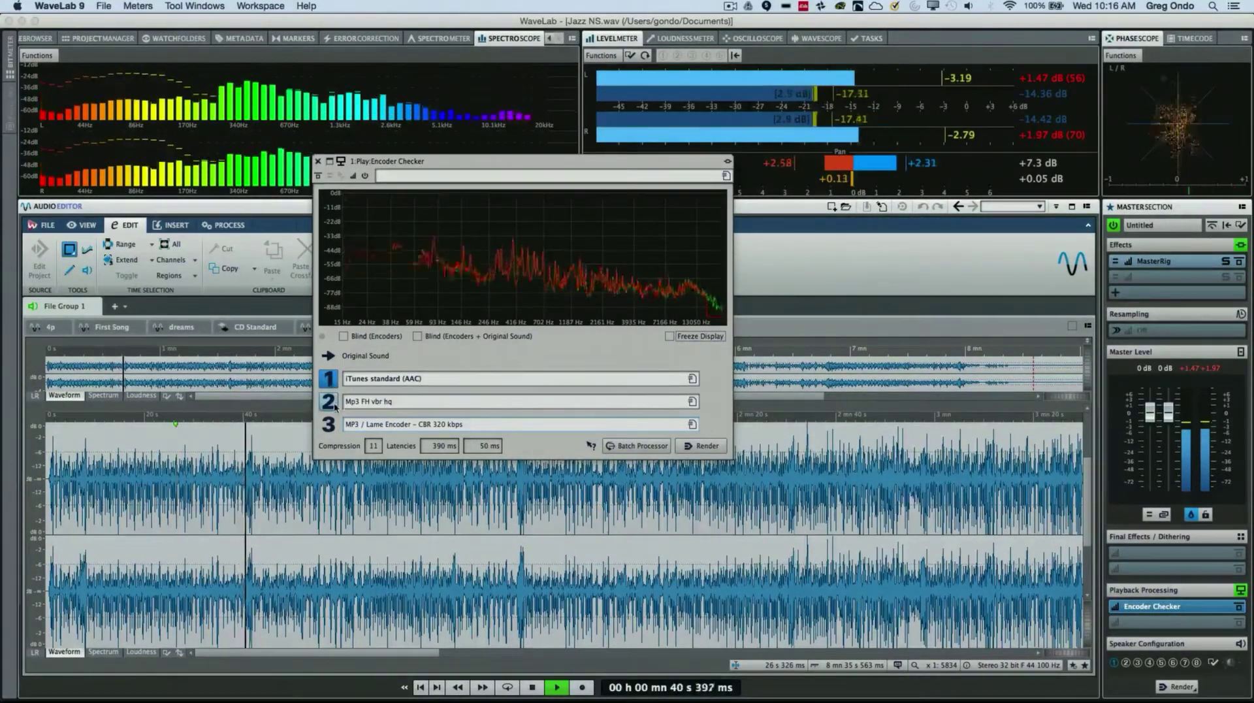
left_click(328, 402)
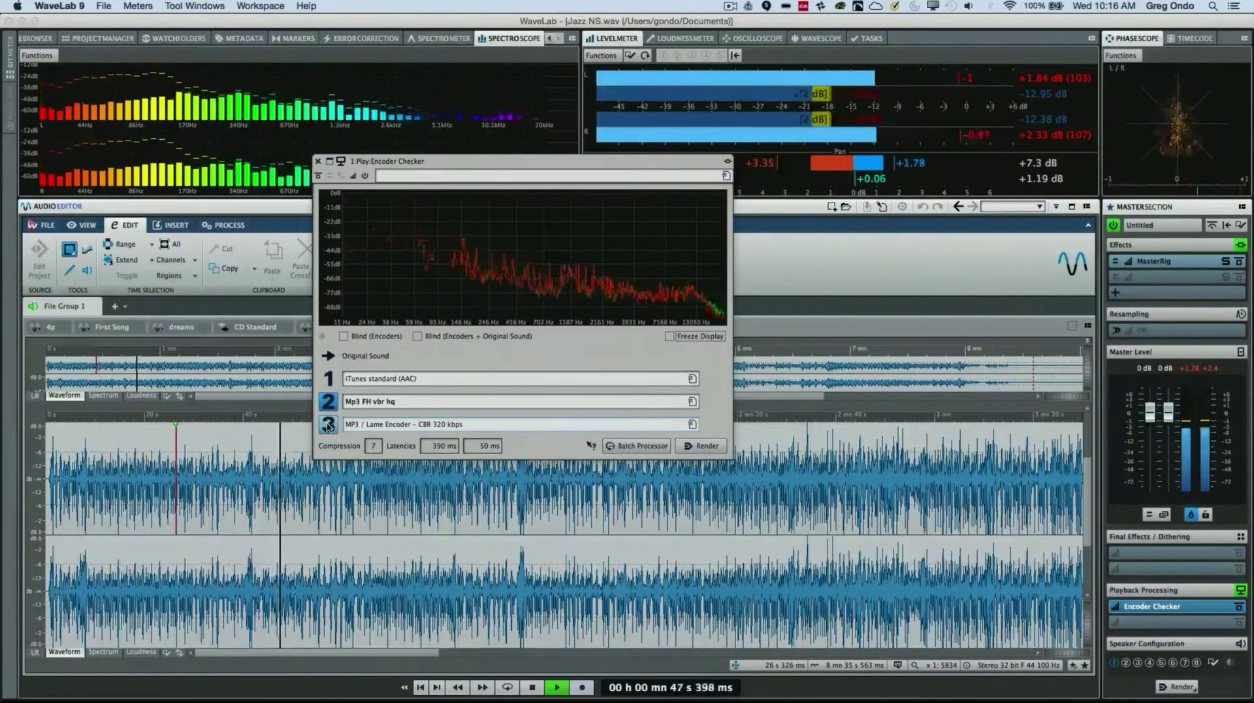
left_click(328, 424)
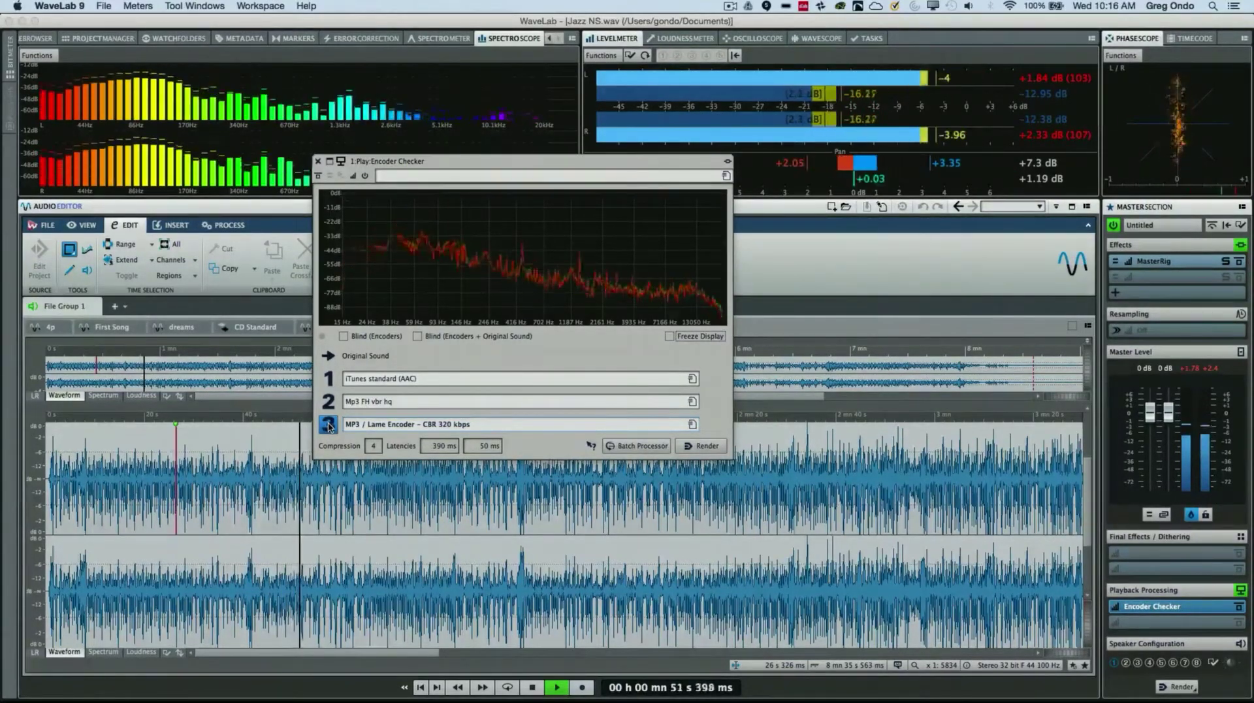
Alternate the original against the Mp3 FH vbr hq, Lame and AAC encoders, ending on the original
left_click(330, 355)
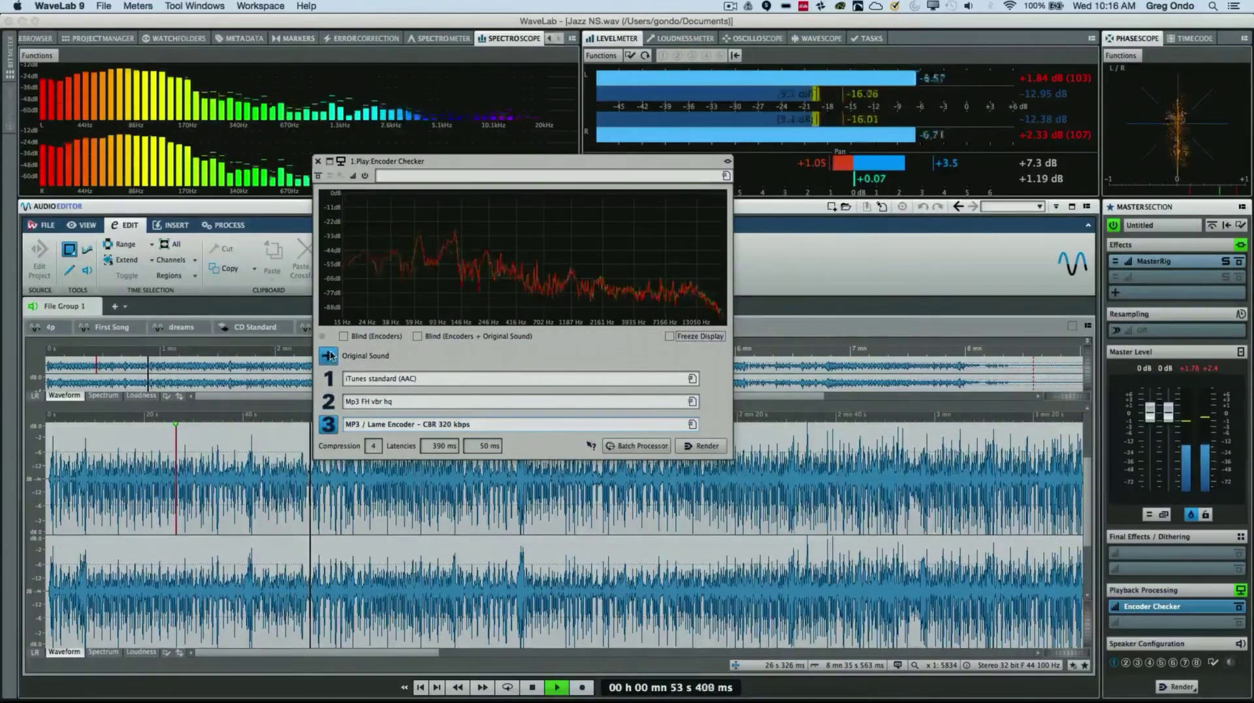
left_click(328, 401)
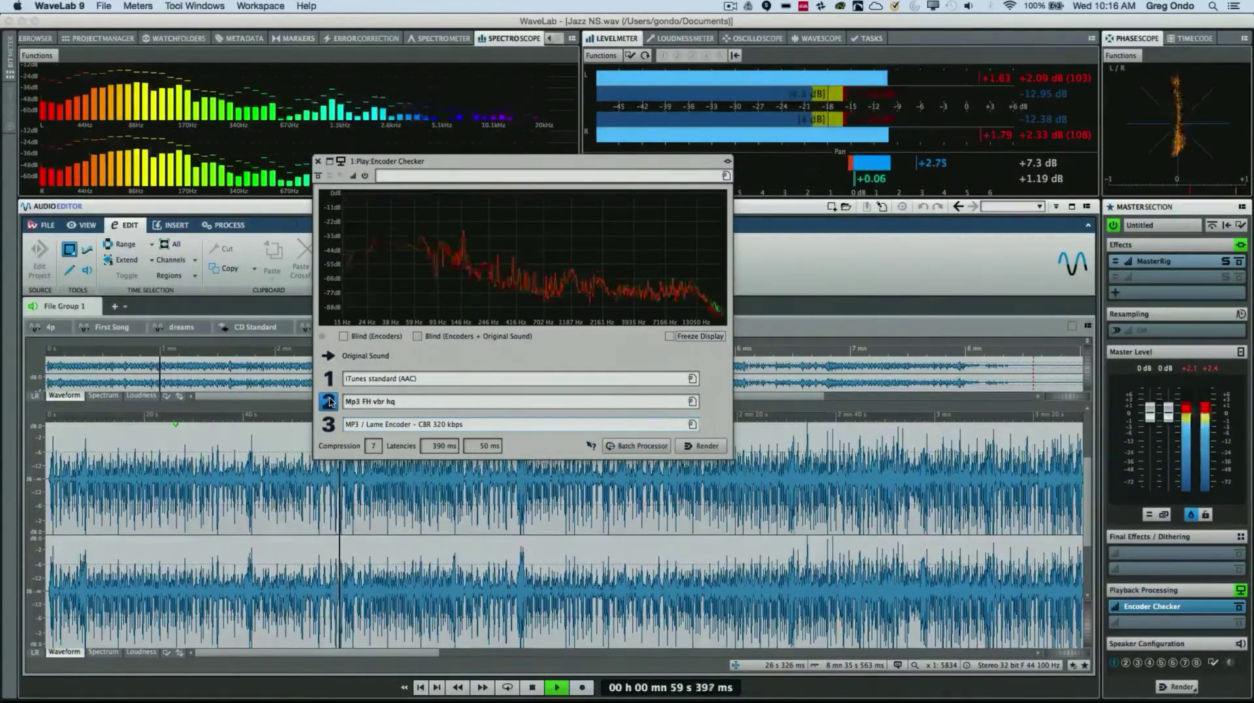
left_click(329, 357)
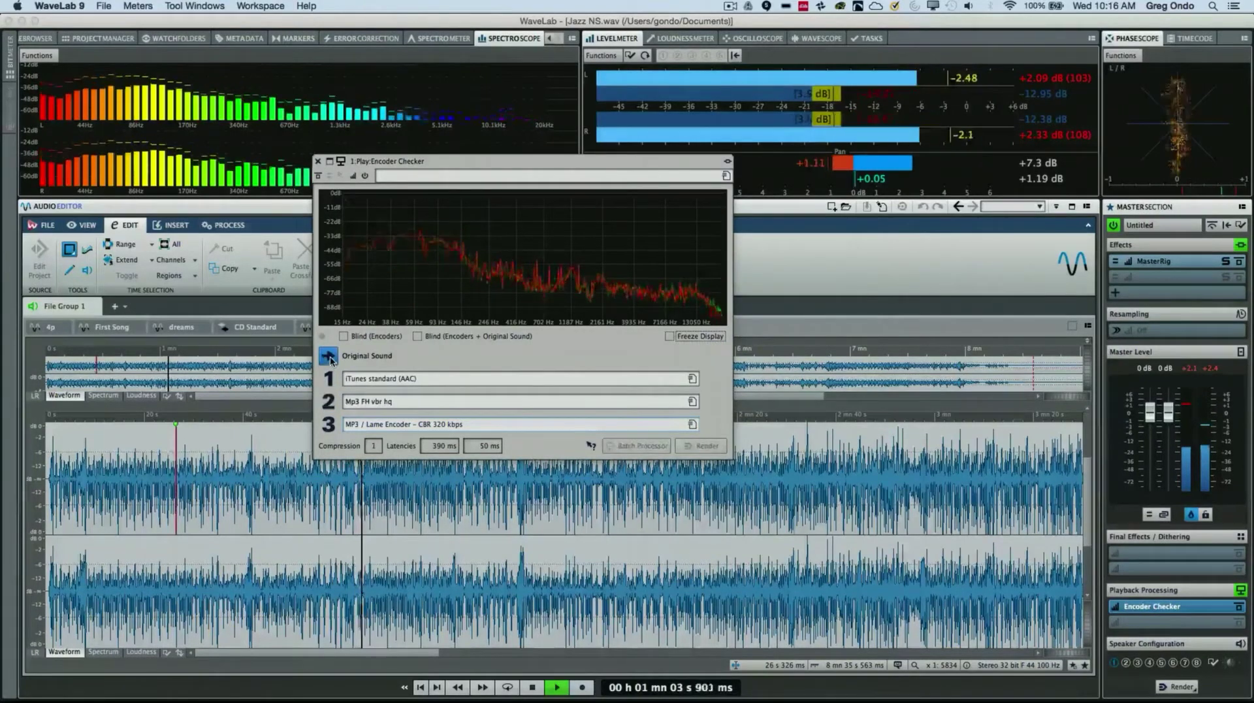
left_click(329, 424)
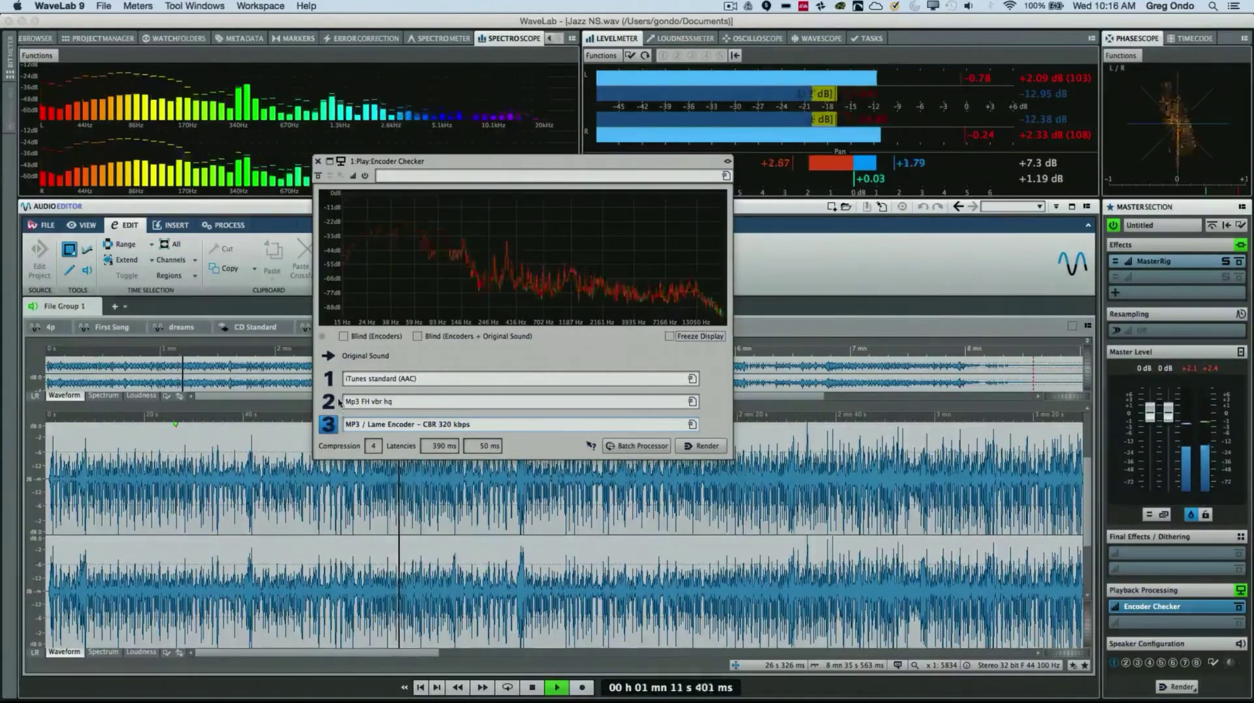
left_click(330, 401)
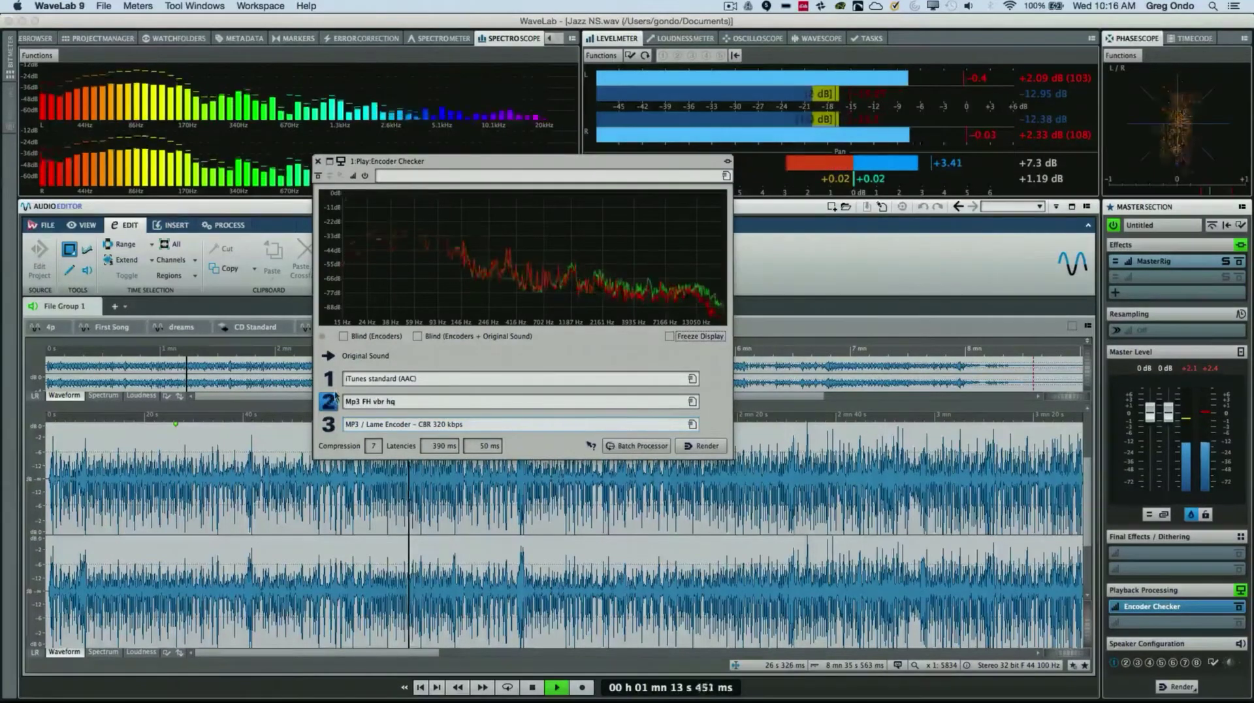
left_click(331, 381)
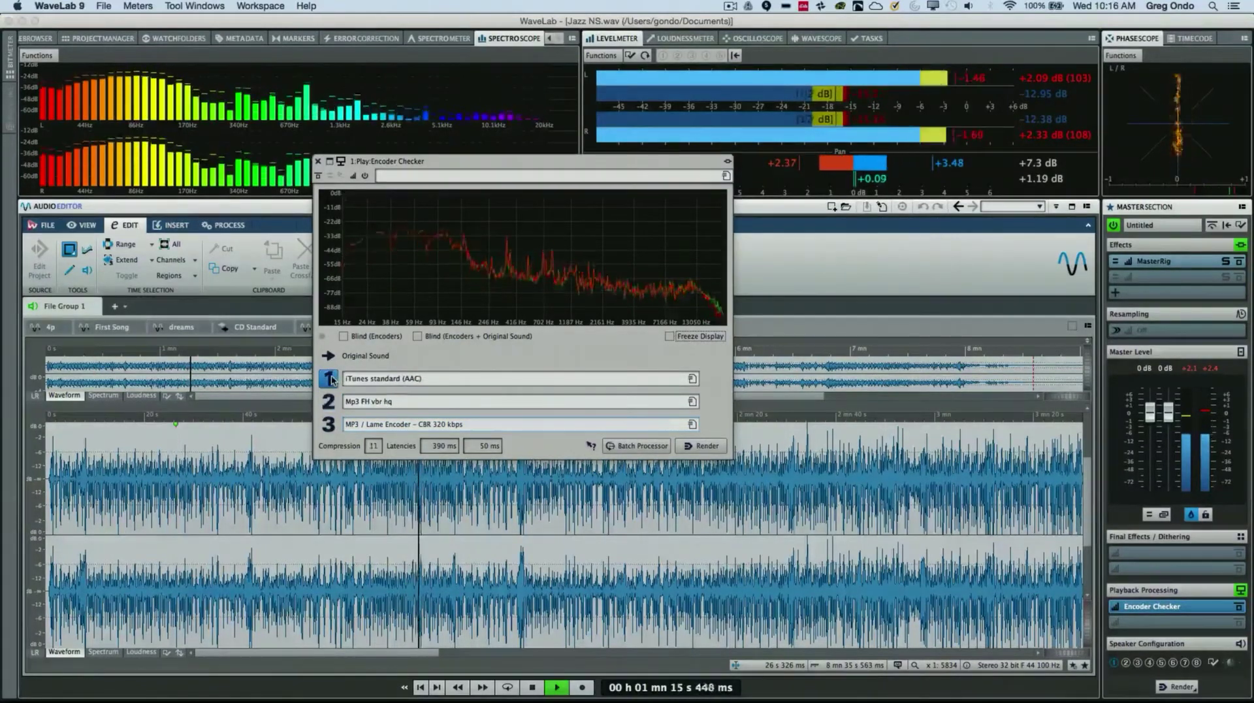
left_click(327, 355)
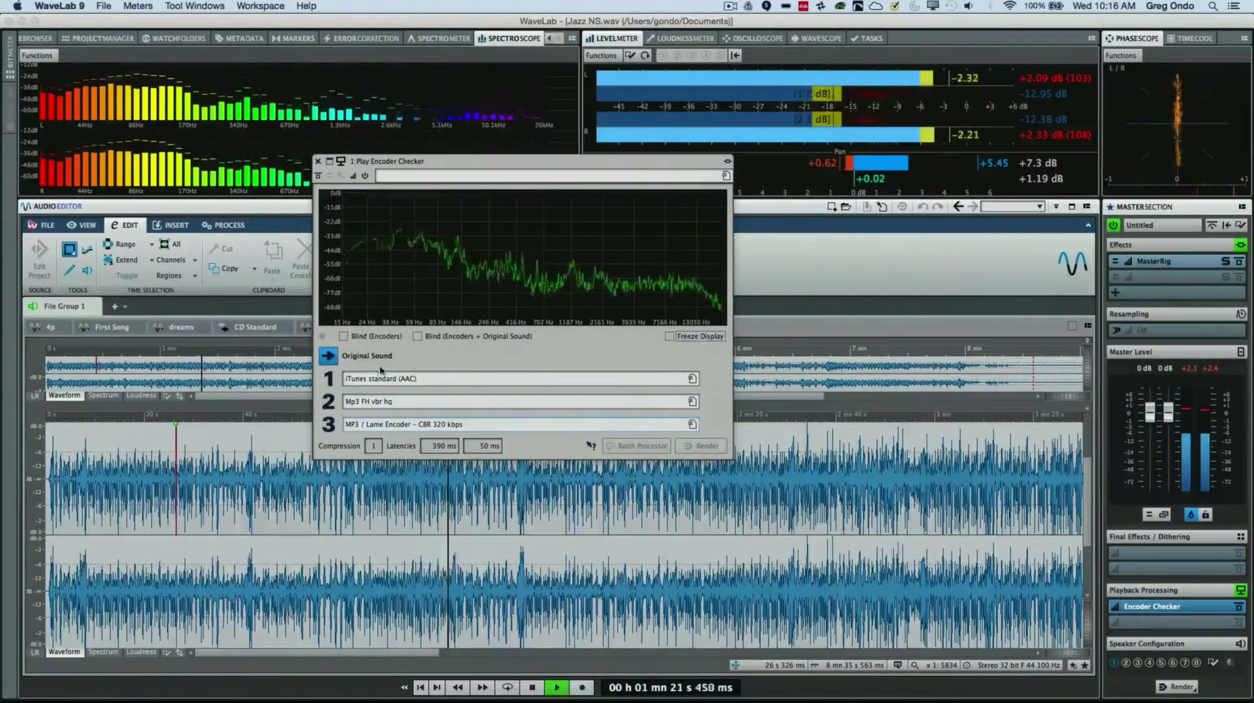
Stop playback at 1 min 22 s, then toggle Blind (Encoders) on and leave it off
key("space")
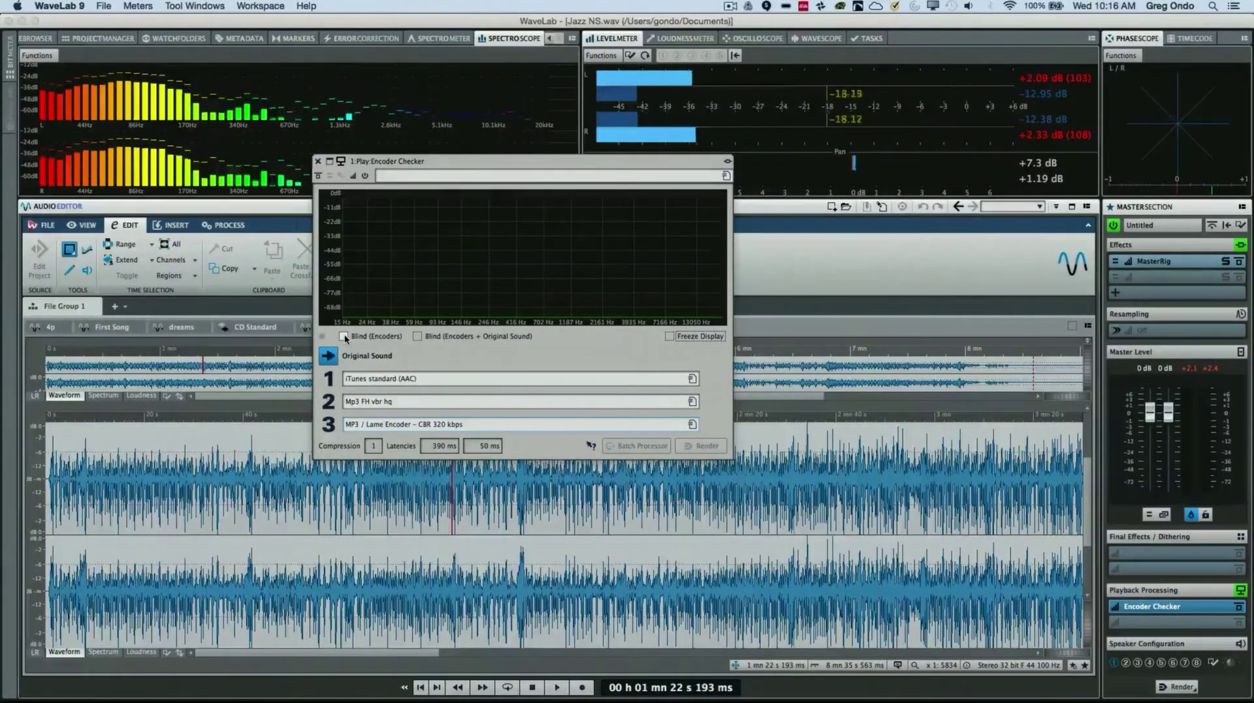
left_click(344, 335)
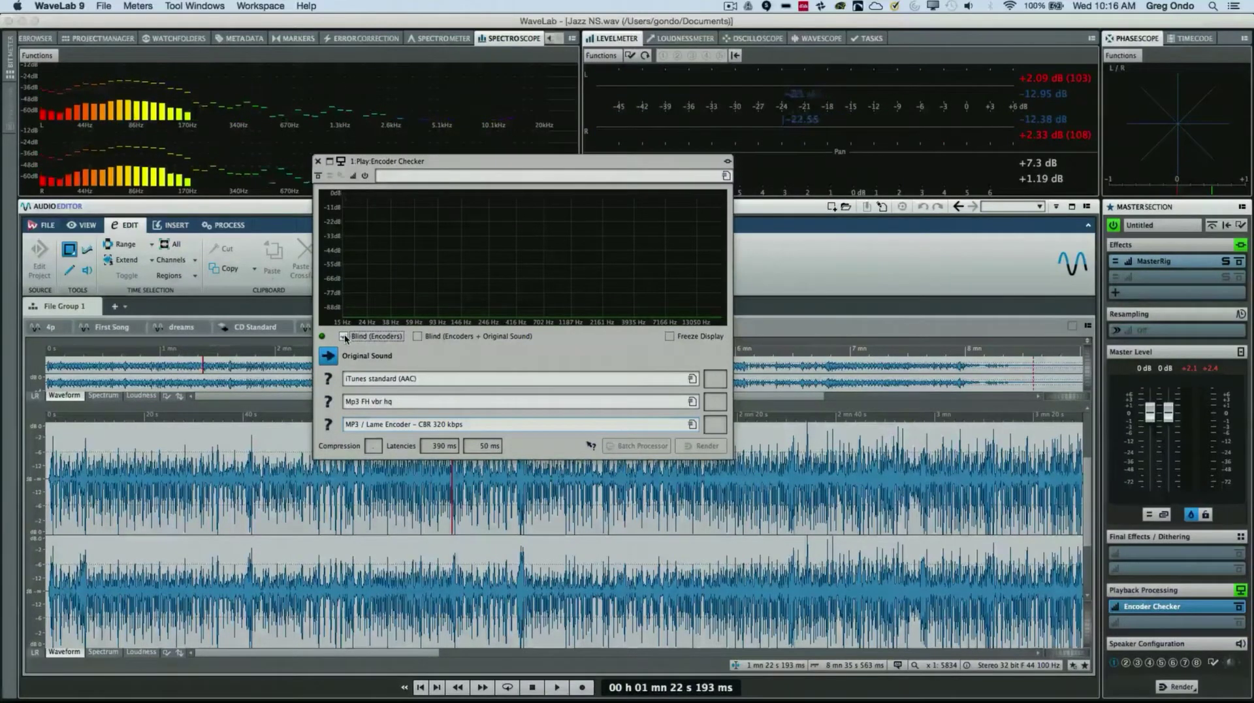
left_click(344, 336)
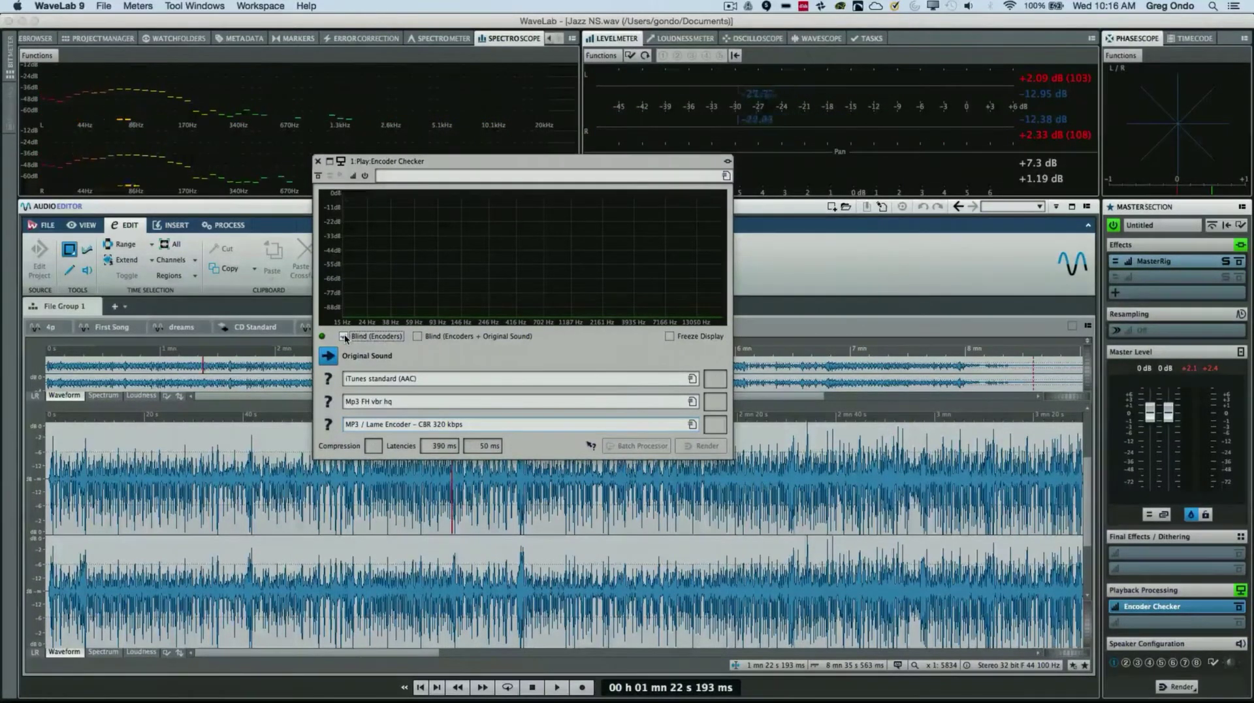
left_click(344, 336)
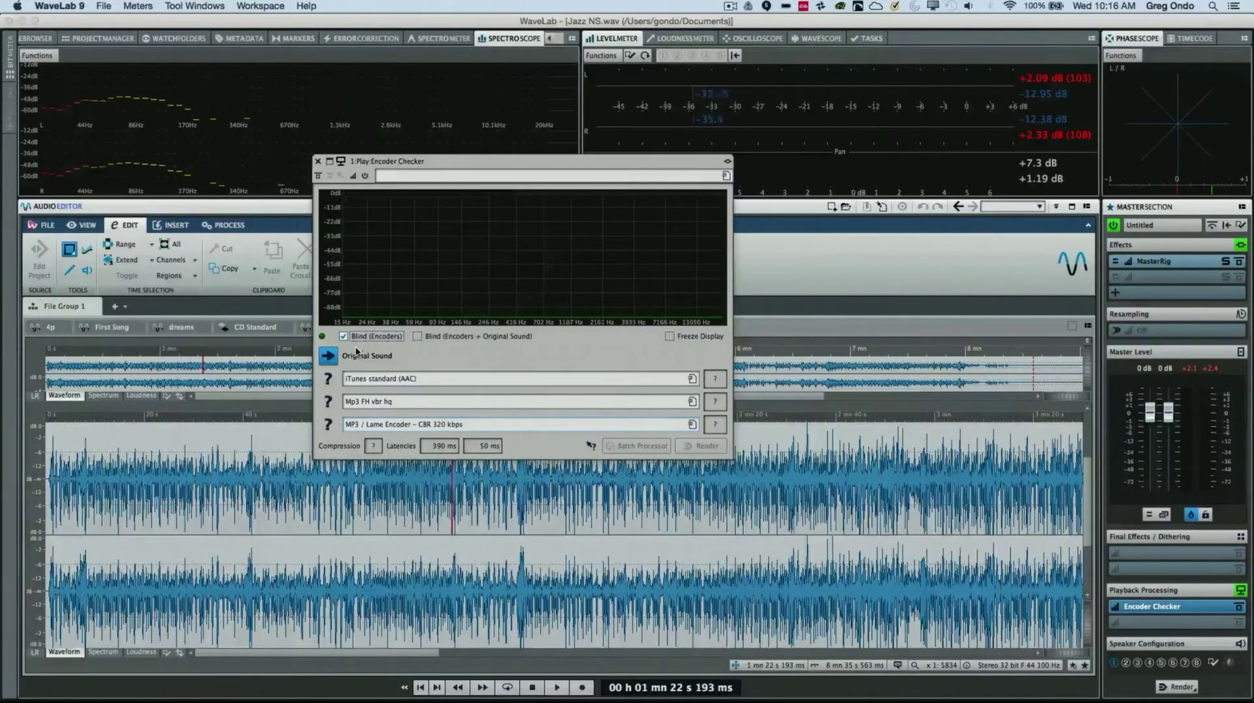
left_click(345, 336)
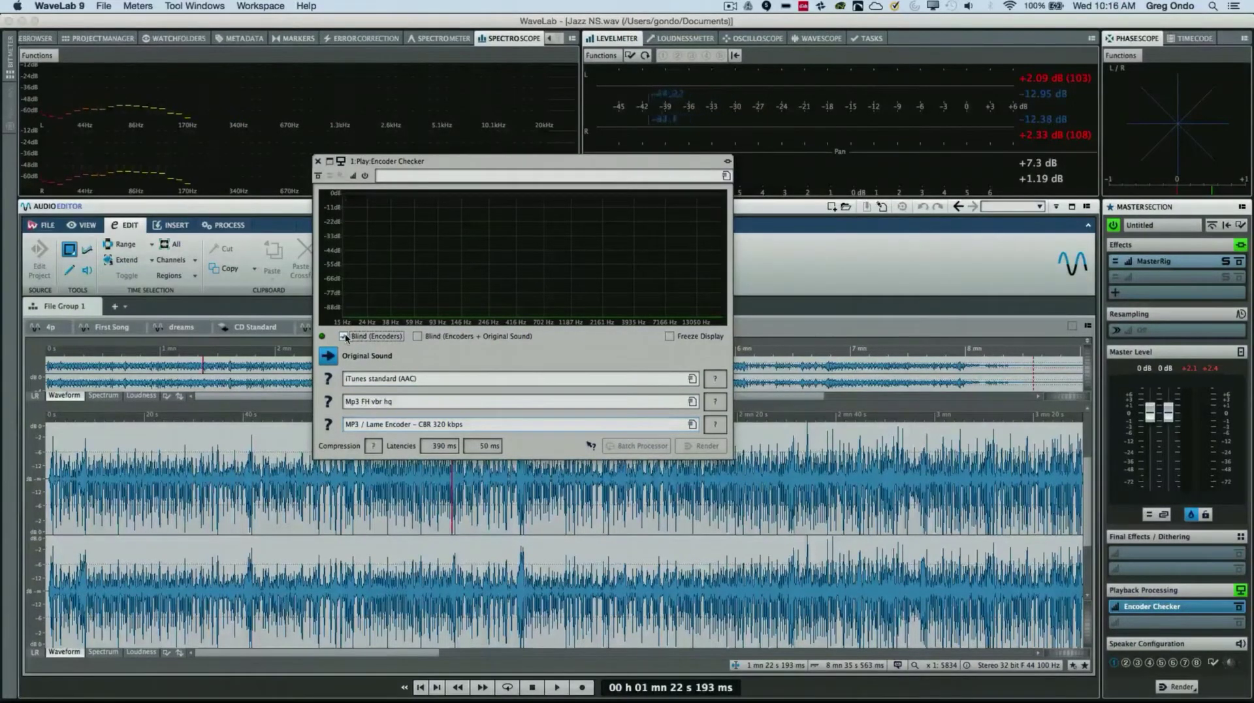
left_click(345, 336)
left_click(344, 336)
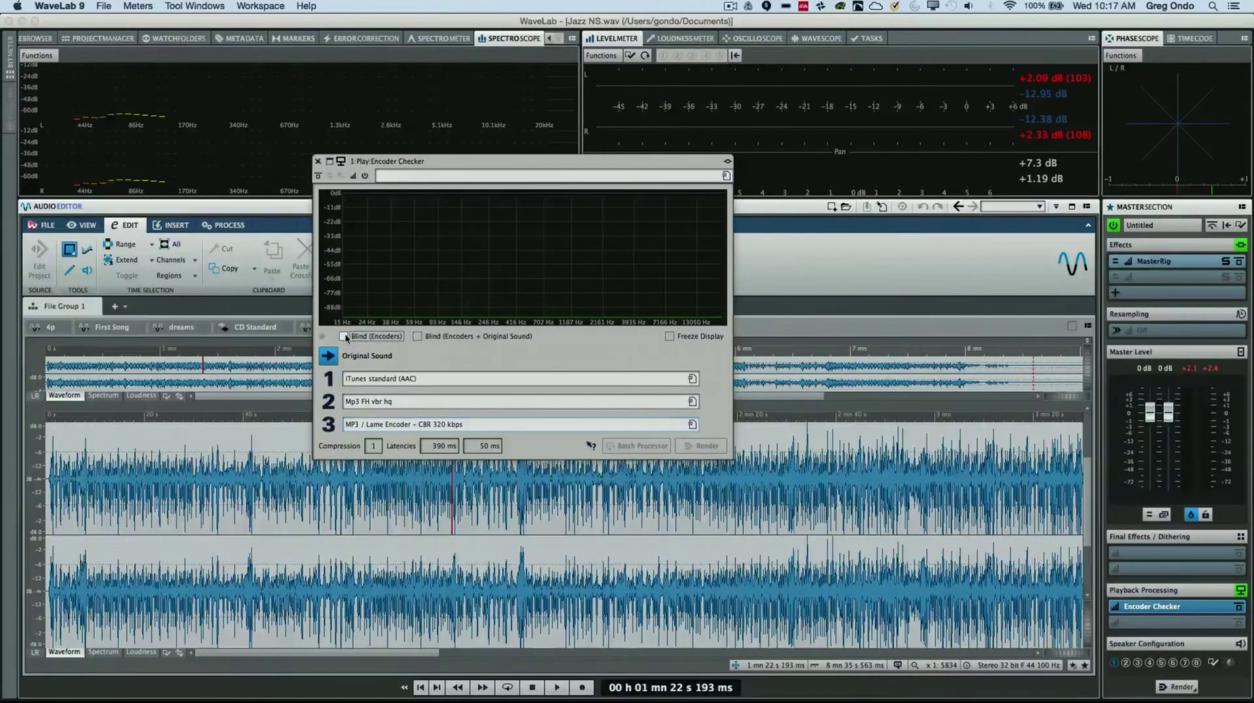